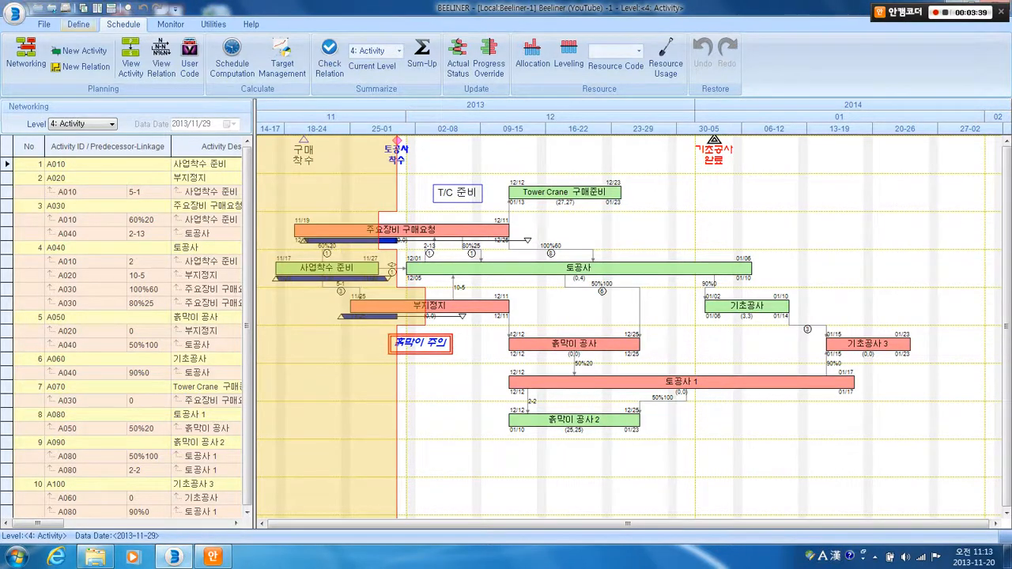
Step: Examine the project settings, including the WBS base level and cost input level, and close them without changes
click(78, 23)
click(60, 63)
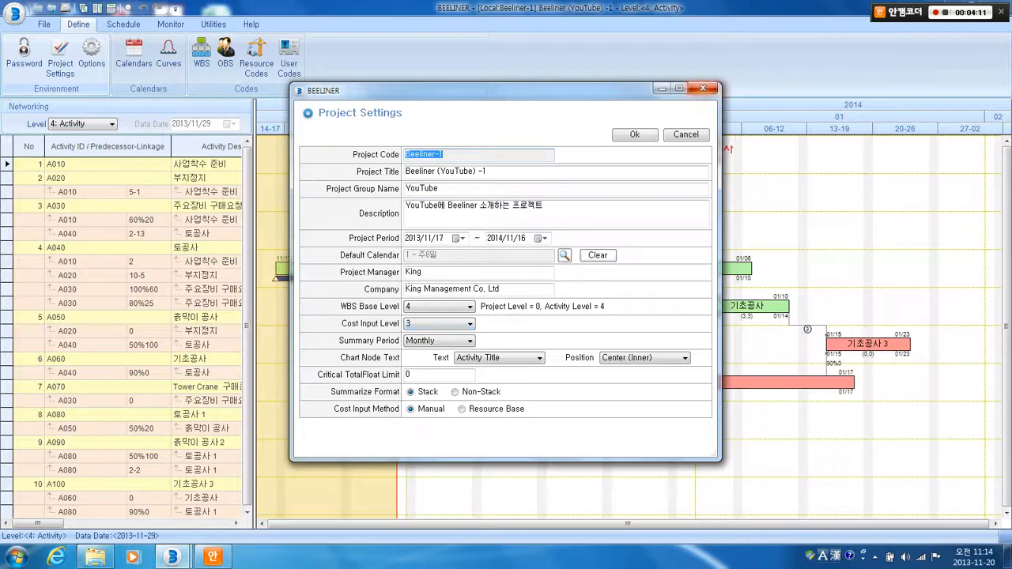
click(703, 88)
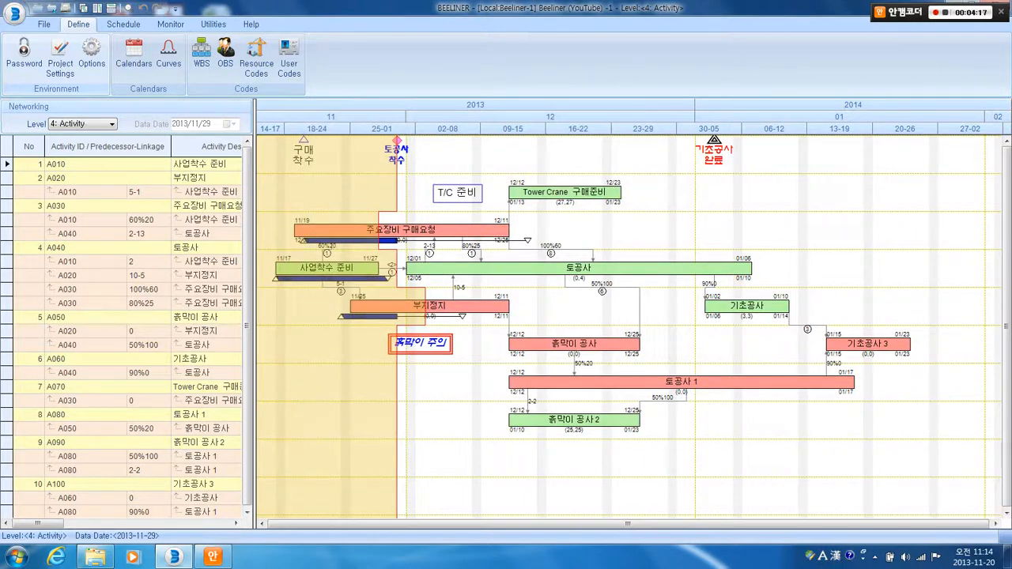
Step: Check the activity relations and sum up the Activity level into level 3, overwriting the existing sum-up data
scroll(629, 324, up, 1)
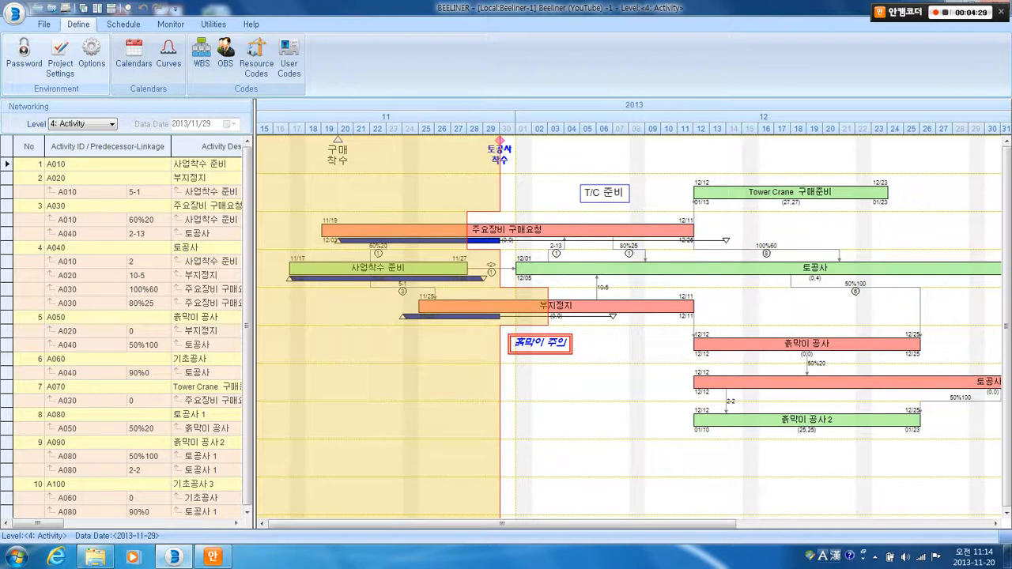
click(123, 24)
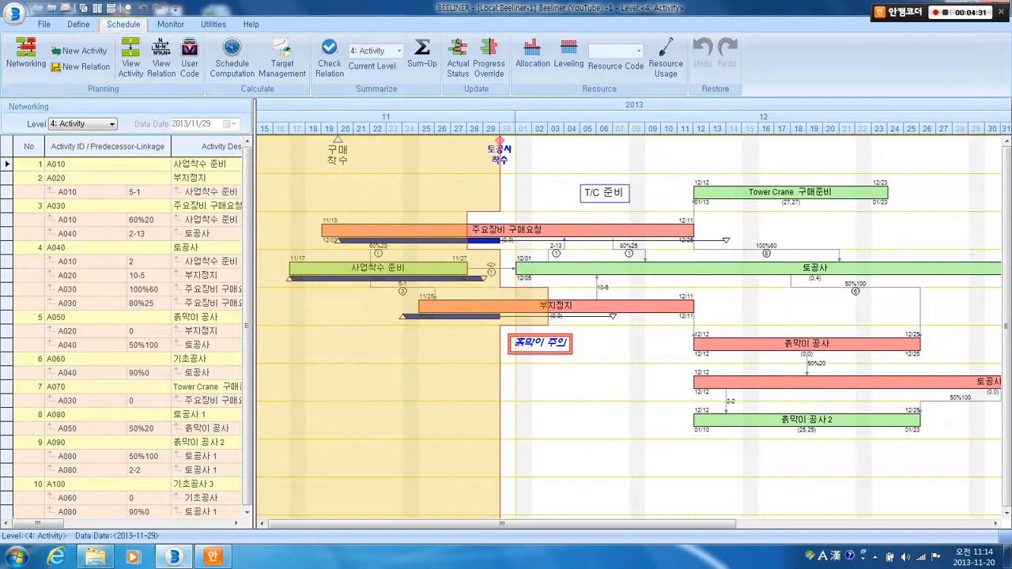
click(329, 59)
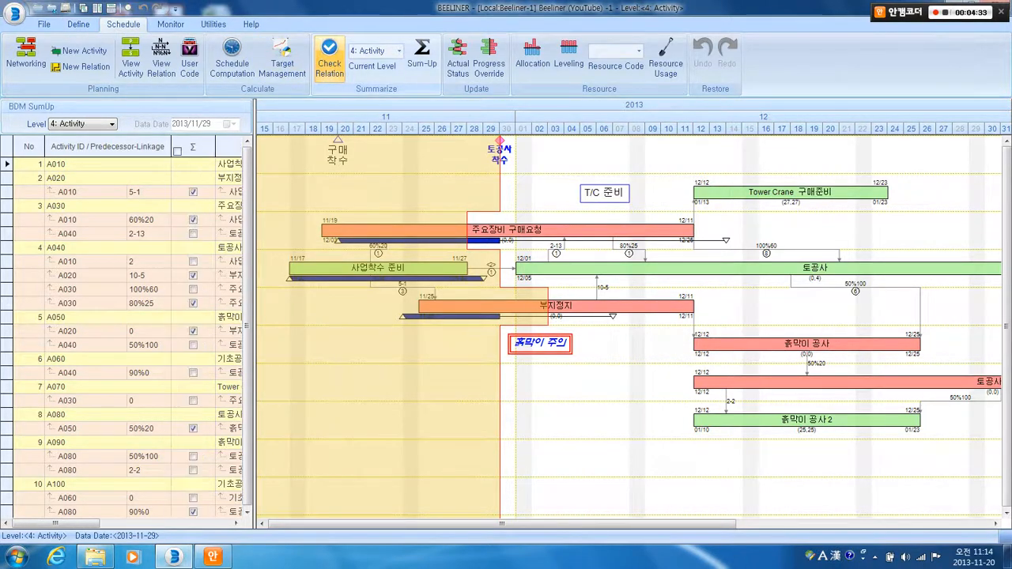
click(421, 58)
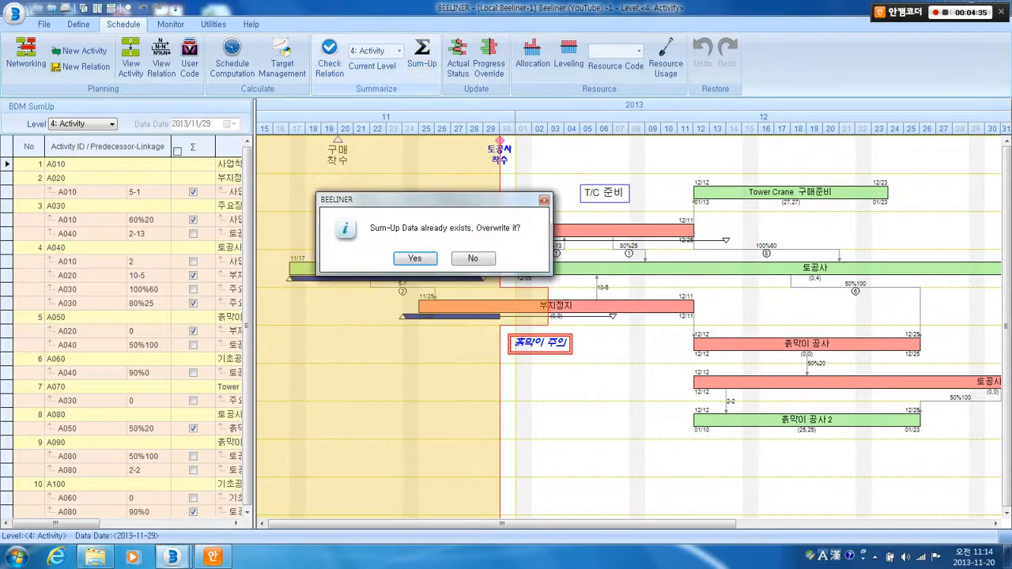
click(416, 258)
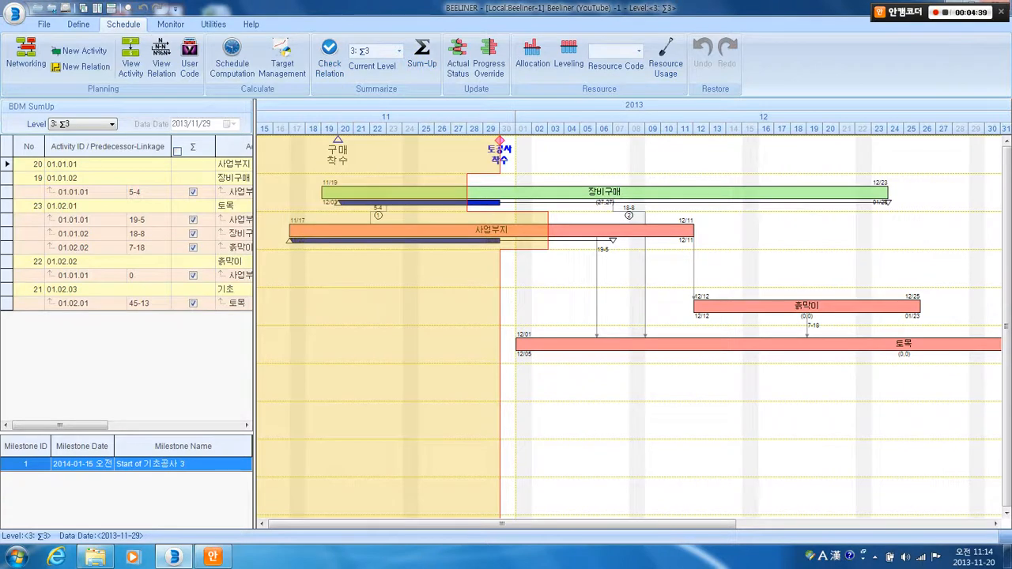
Step: Examine the activity progress of the 장비구매 summary bar with all schedule data shown, including the 2013-11-29 row
scroll(629, 327, down, 3)
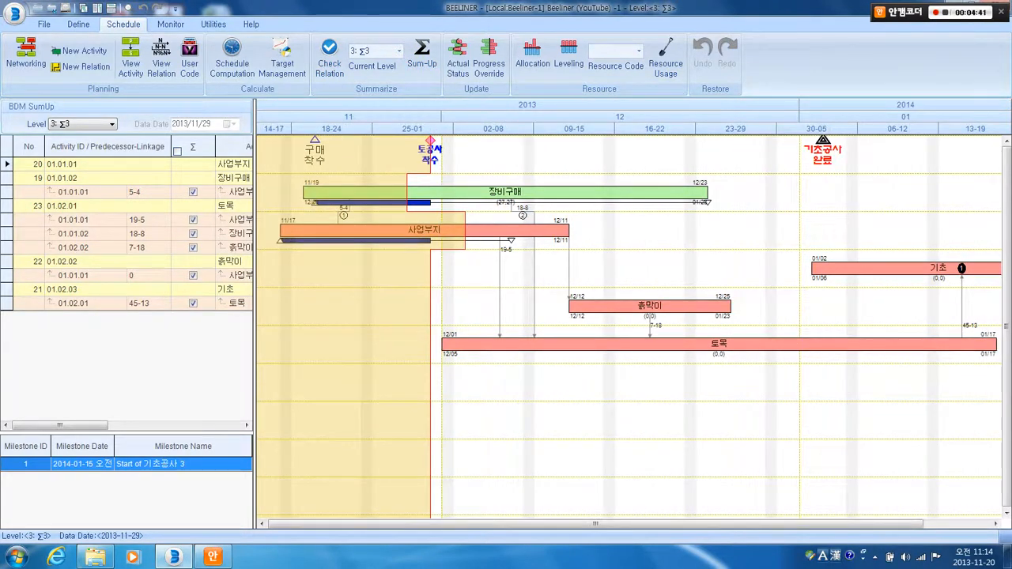
click(505, 192)
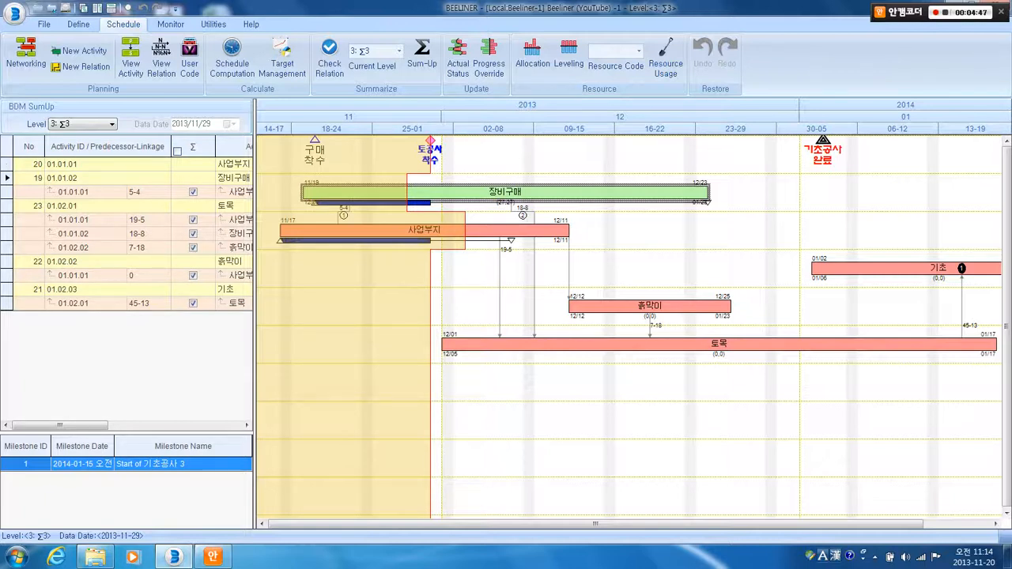
right_click(476, 196)
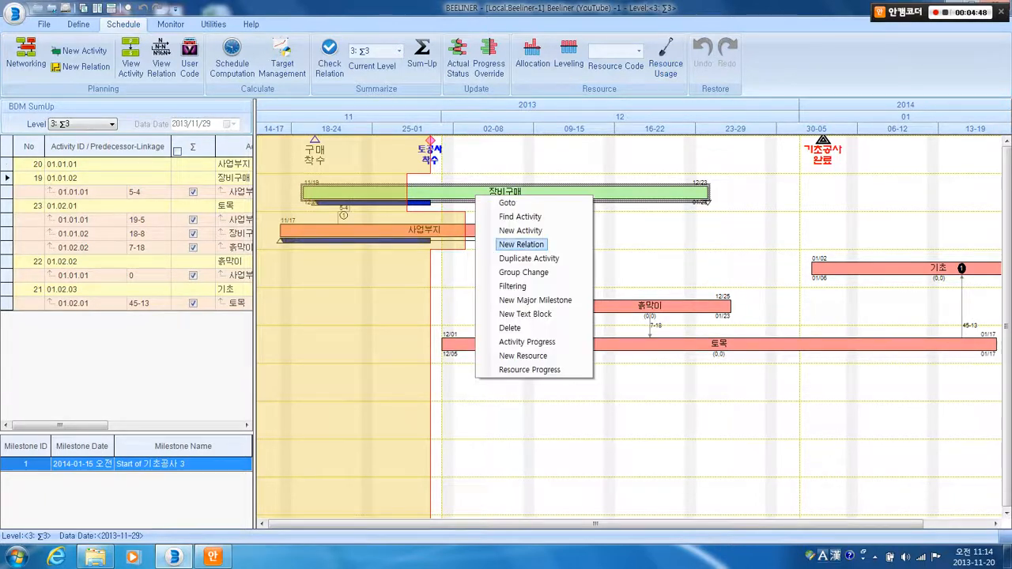
click(527, 341)
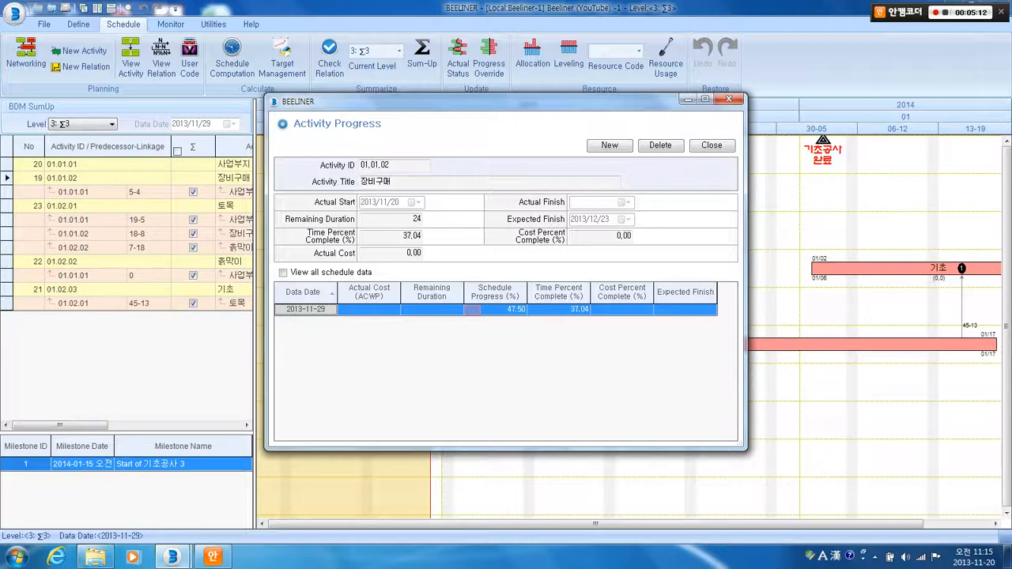
click(283, 272)
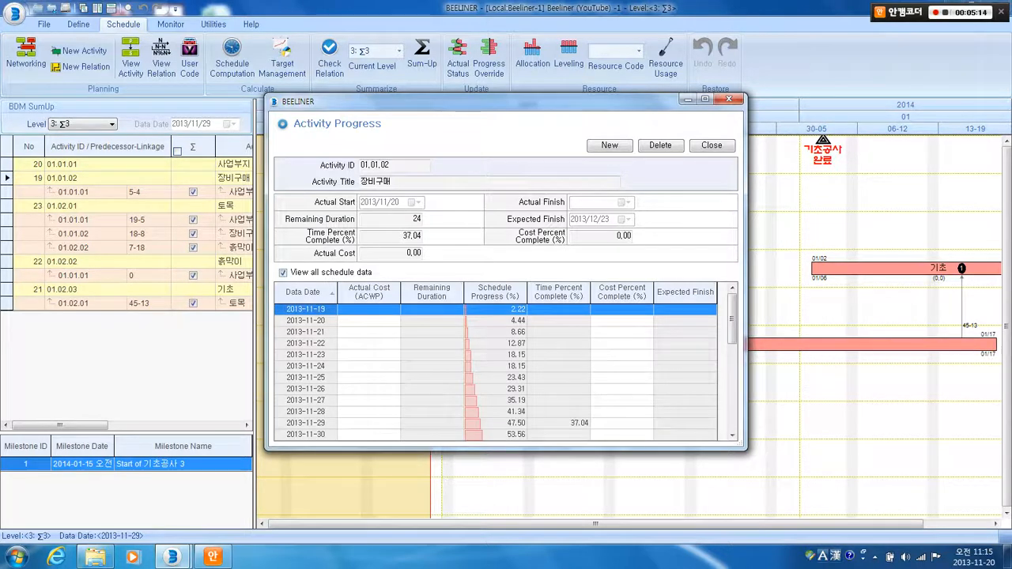
scroll(322, 349, down, 2)
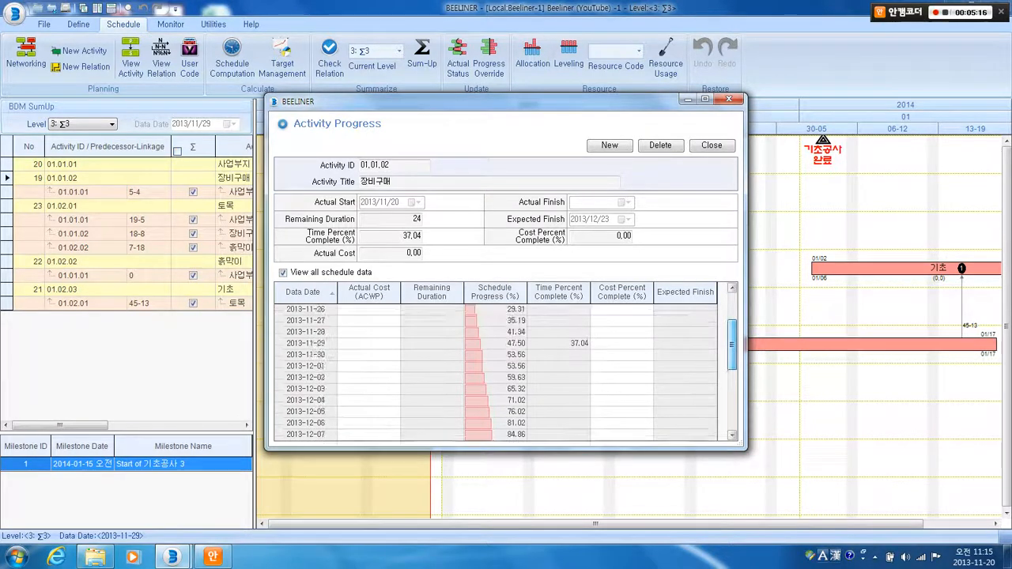
click(504, 343)
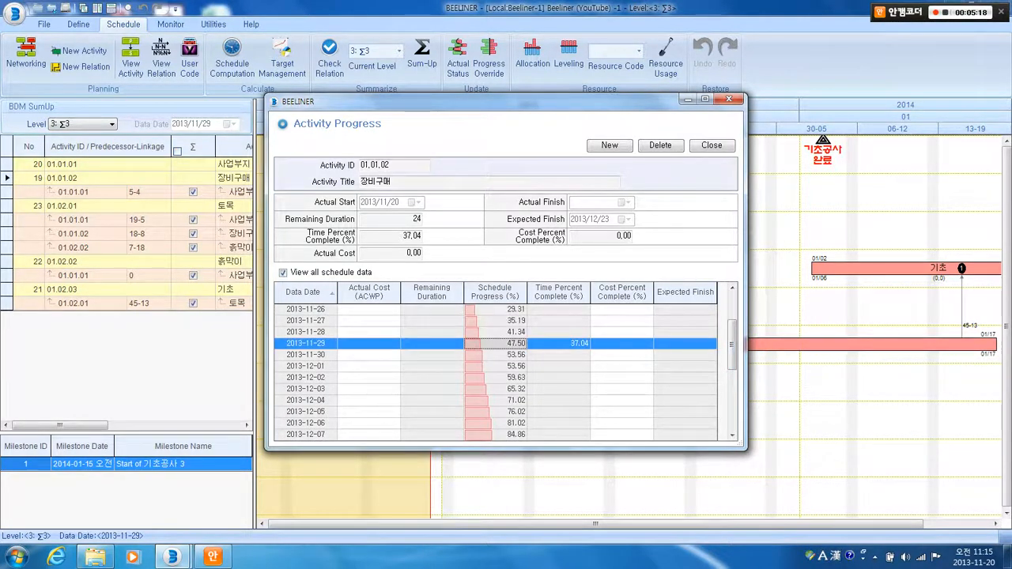
click(712, 146)
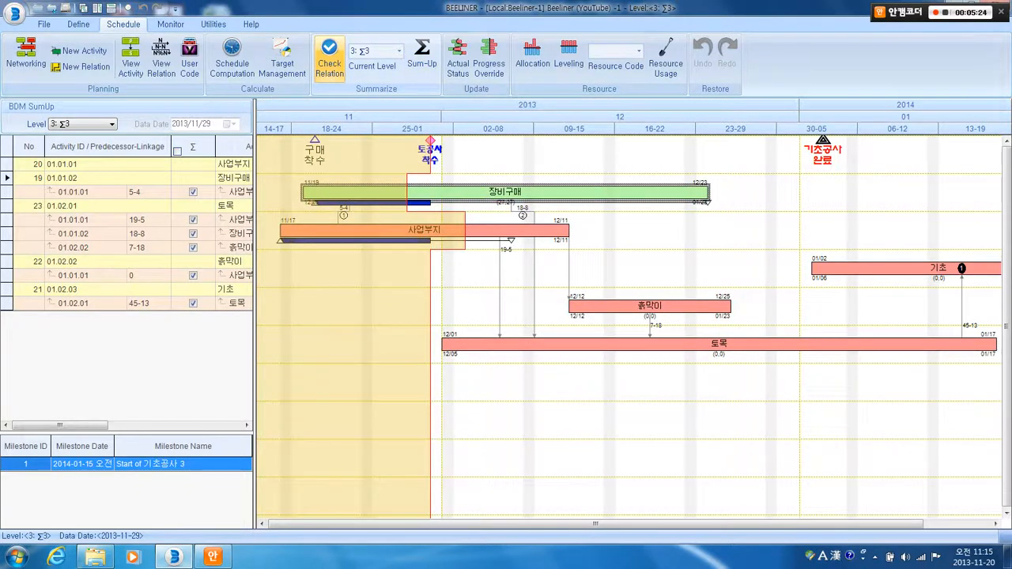
Step: Sum up level 3 into level 2, overwriting the existing data, and review the activity progress of 사업준비
click(421, 59)
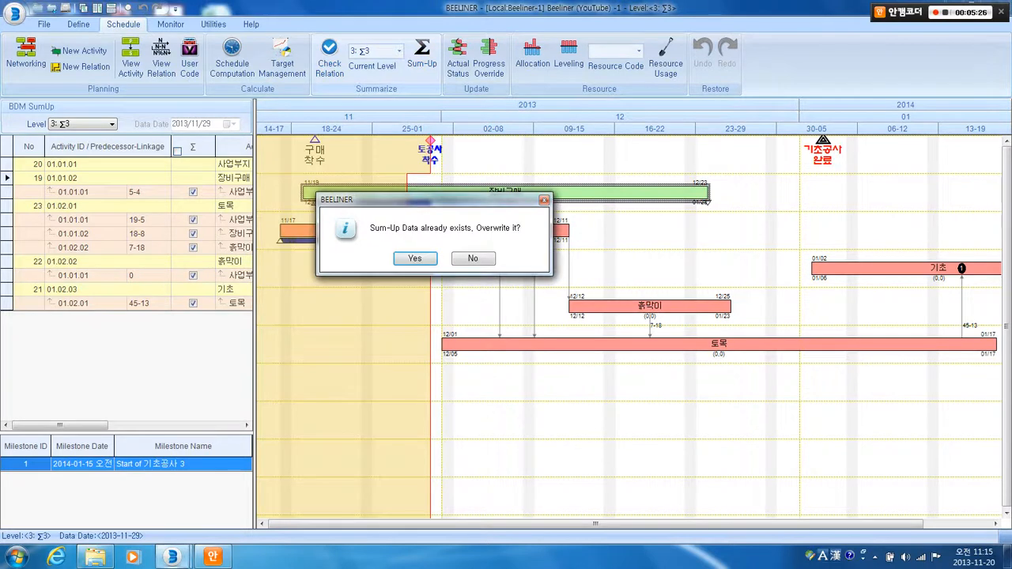
click(414, 258)
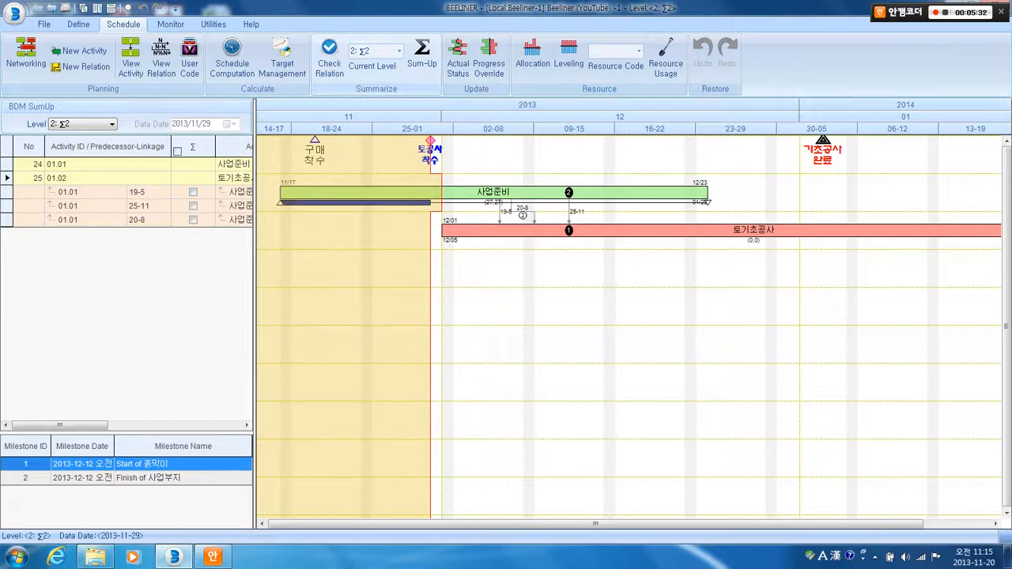
scroll(628, 328, down, 3)
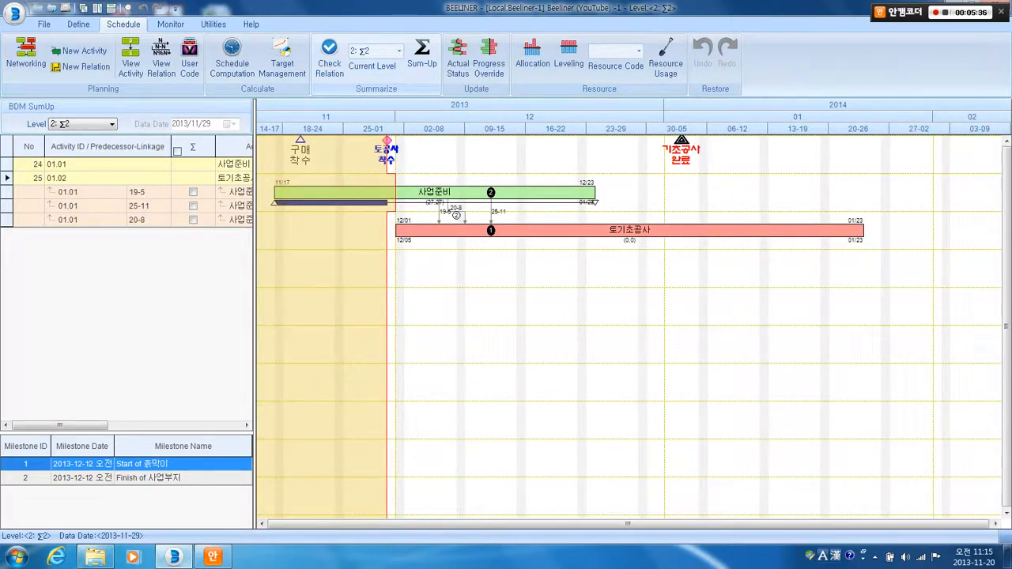
right_click(424, 192)
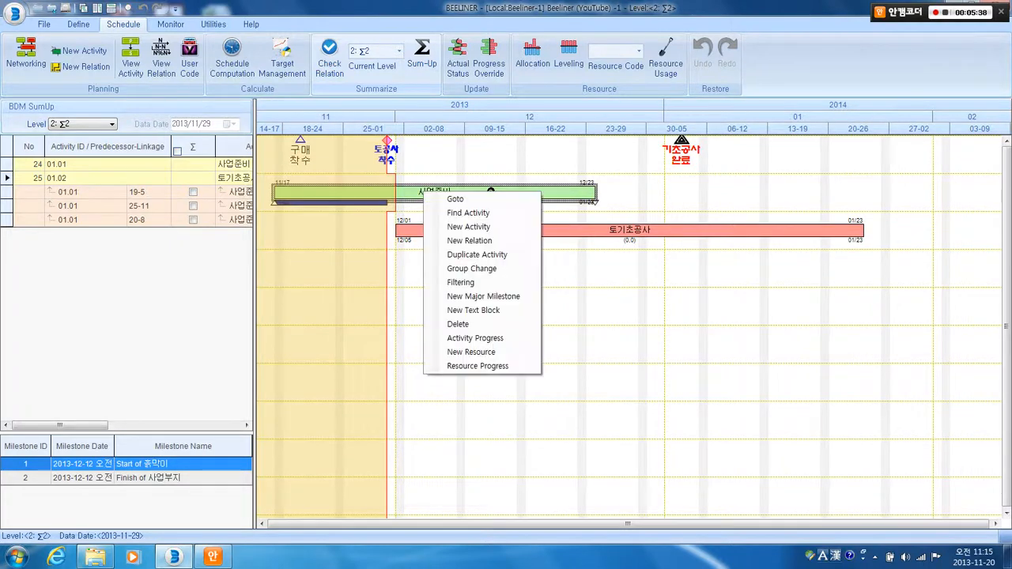
click(475, 337)
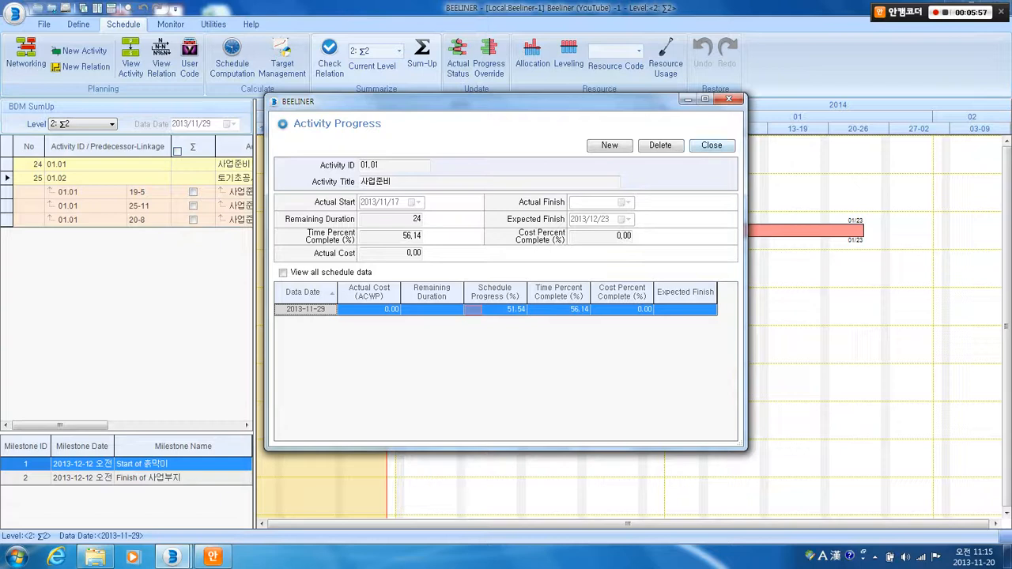
click(712, 146)
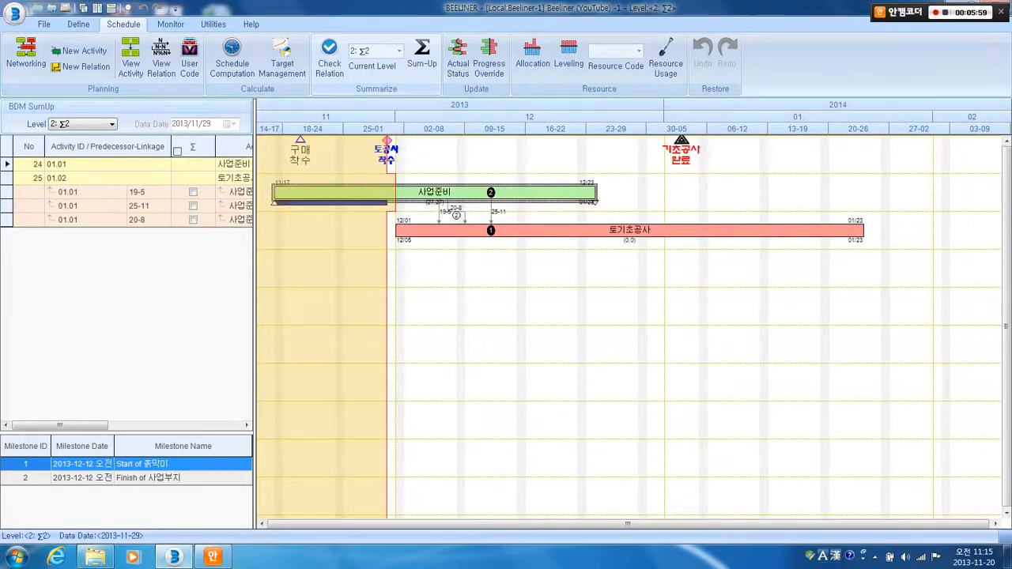
Step: Sum up level 2 into level 1, overwriting the existing data, and review the activity progress of the YouTube bar
click(421, 59)
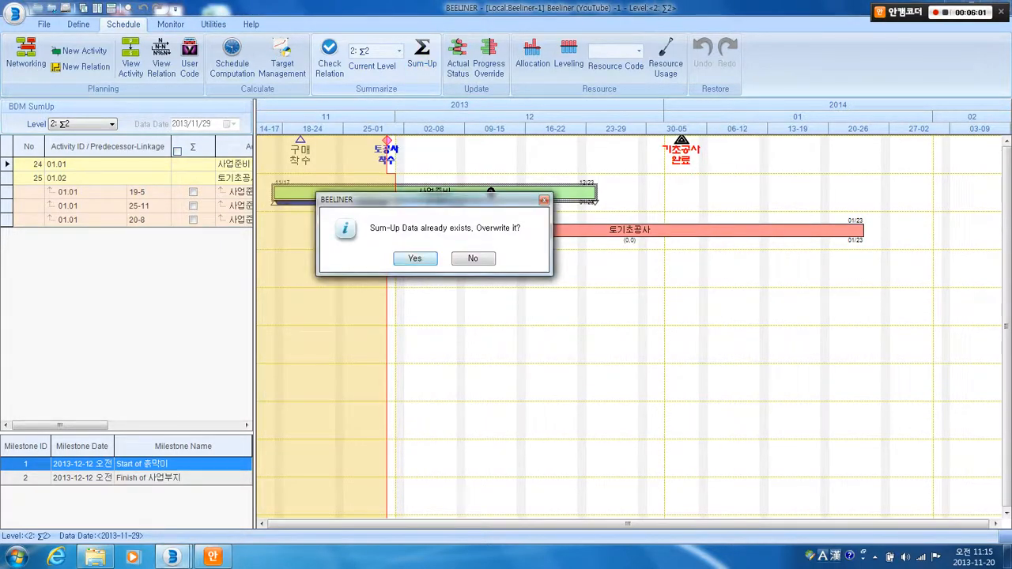
key(Return)
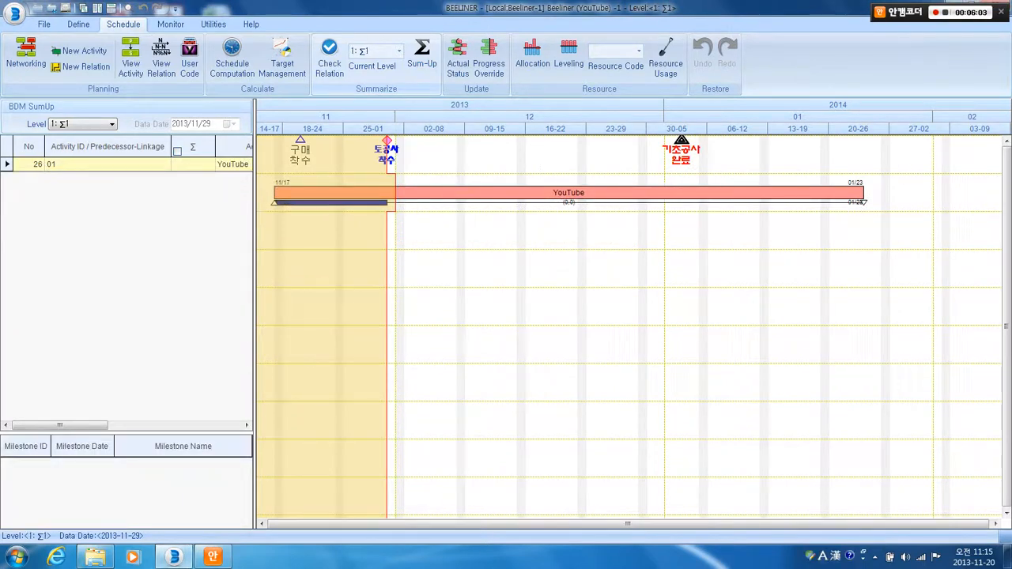
click(569, 192)
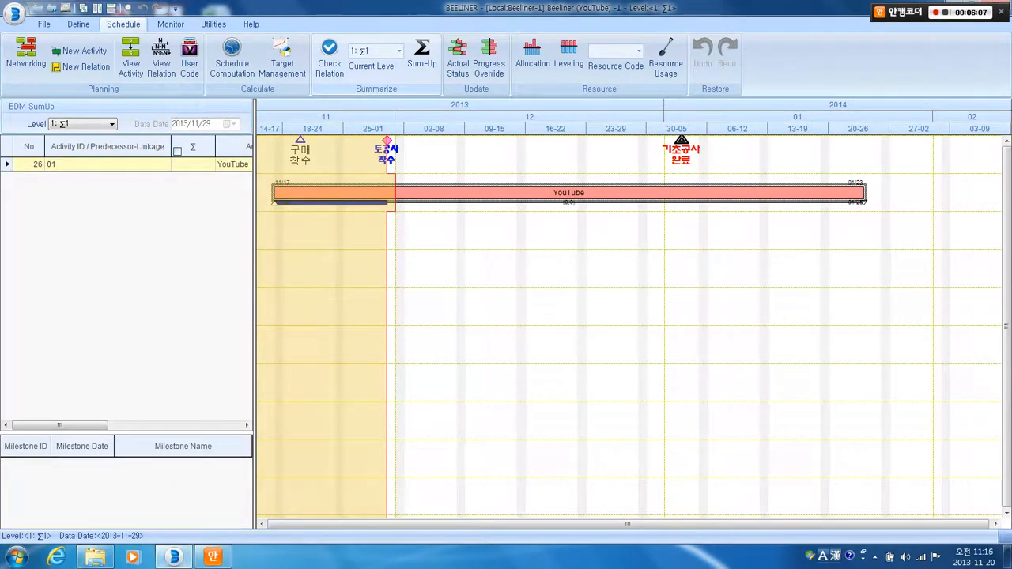
right_click(382, 196)
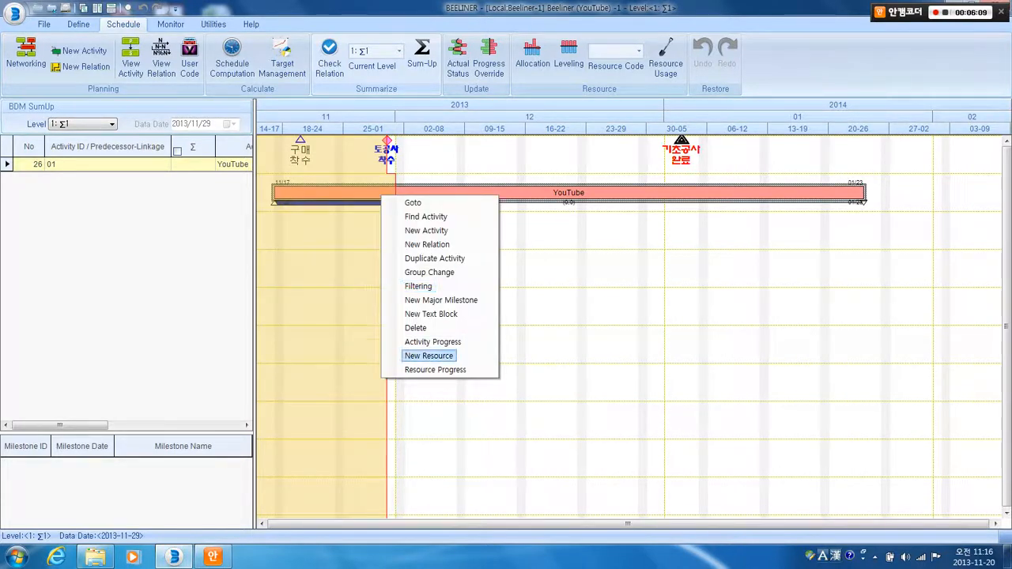
click(433, 341)
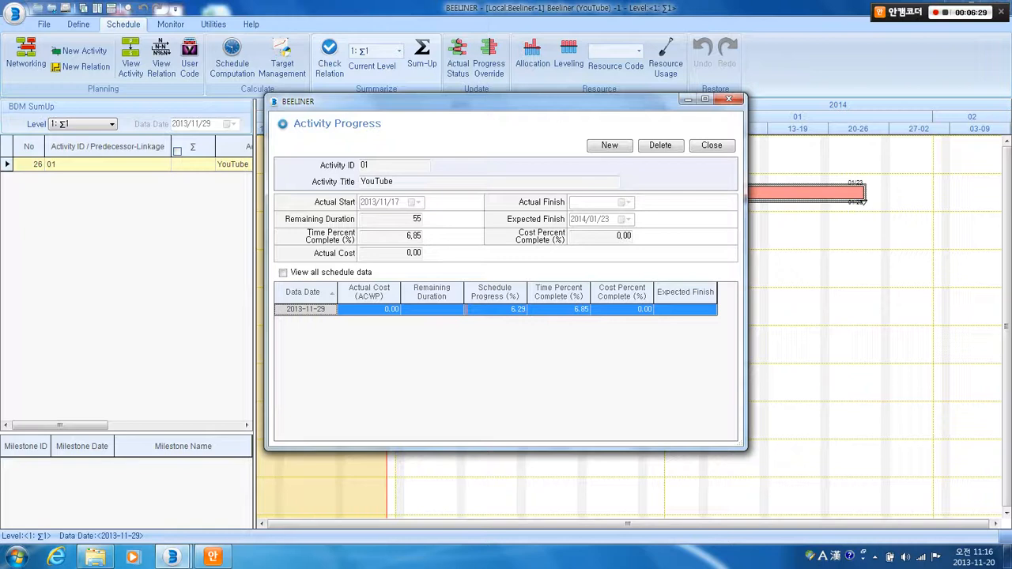
click(712, 146)
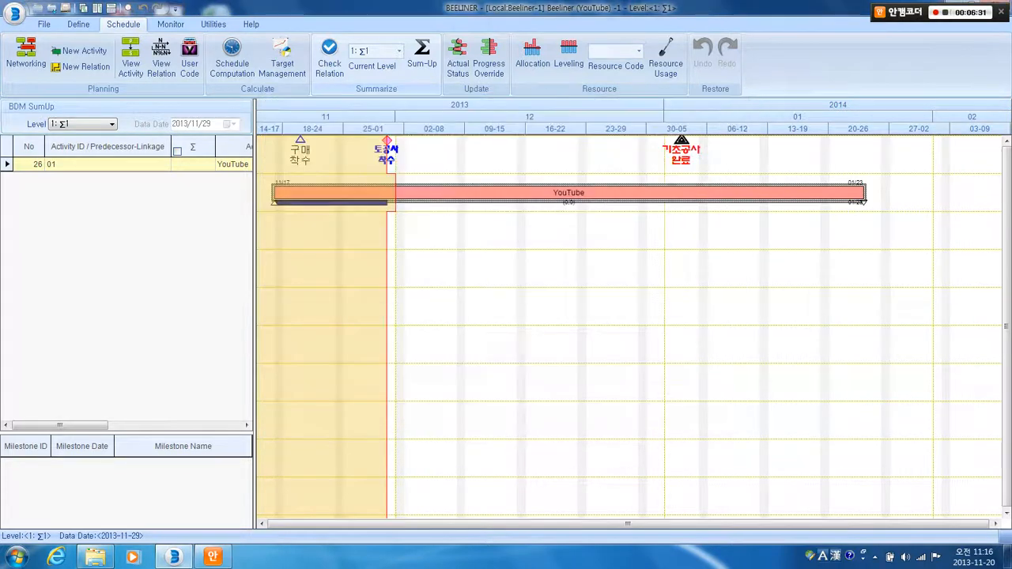
Step: Set the current level back to 4: Activity and review the cost input level in the project settings
click(399, 50)
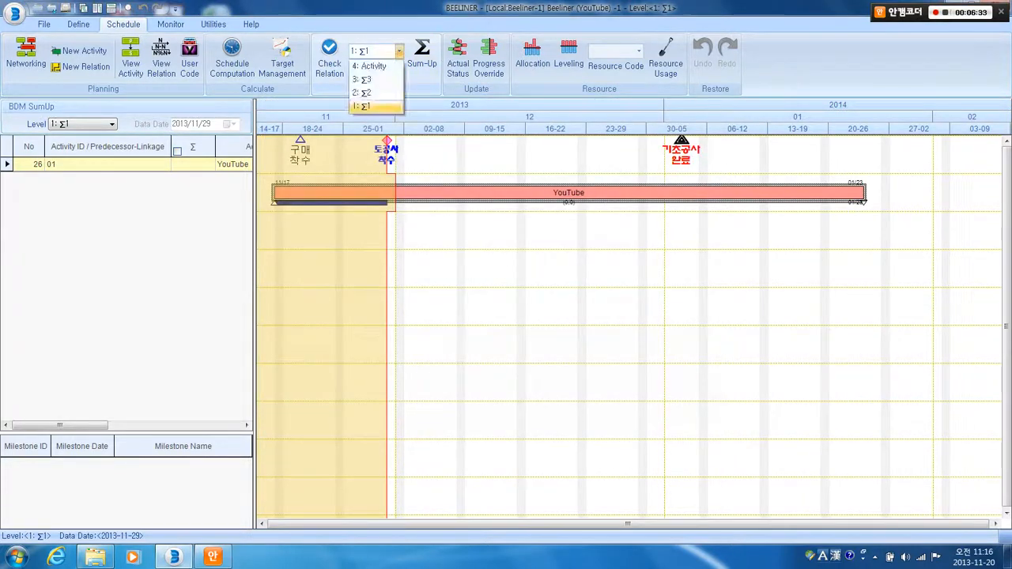
click(373, 66)
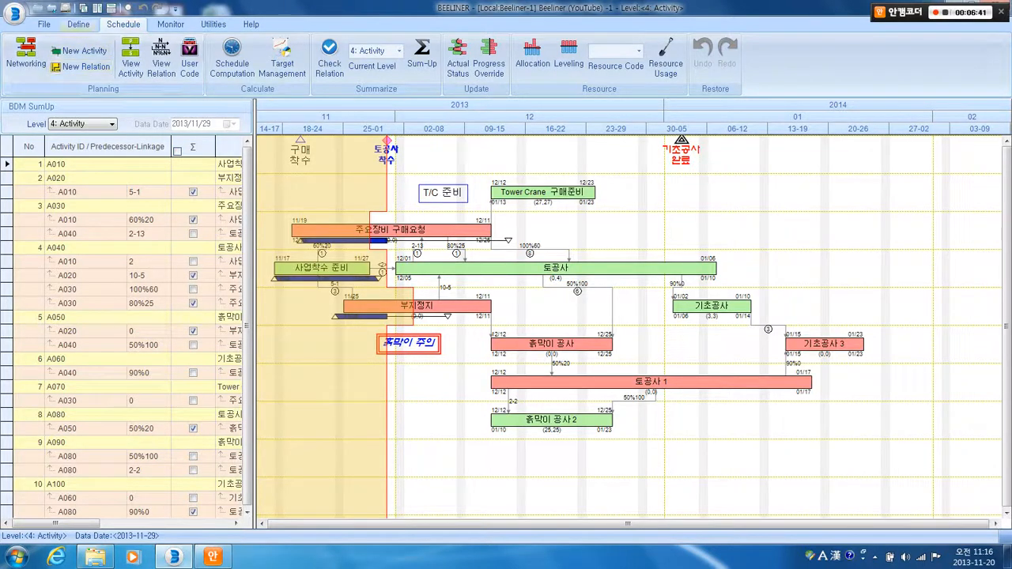
click(79, 23)
click(59, 63)
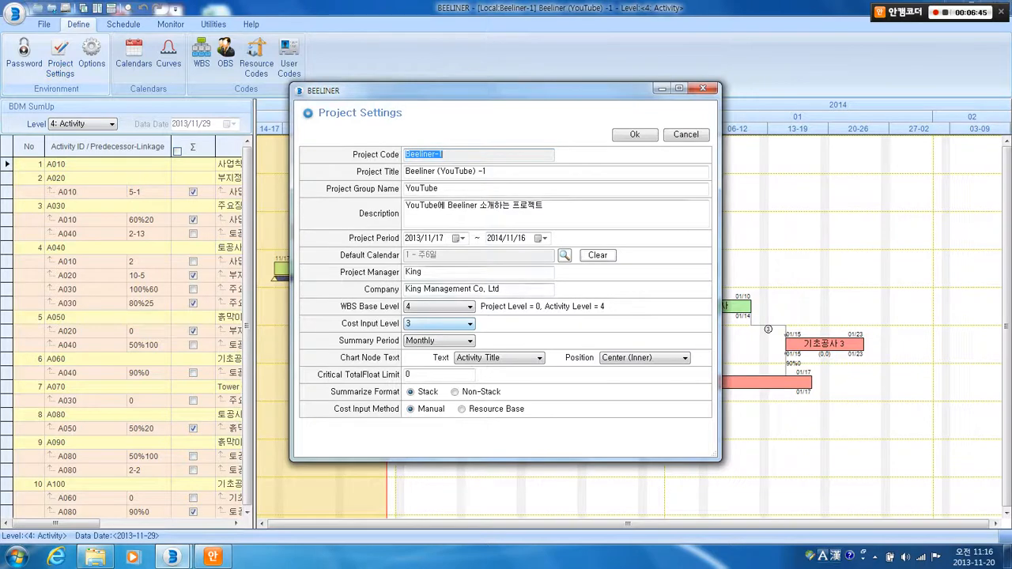
click(685, 135)
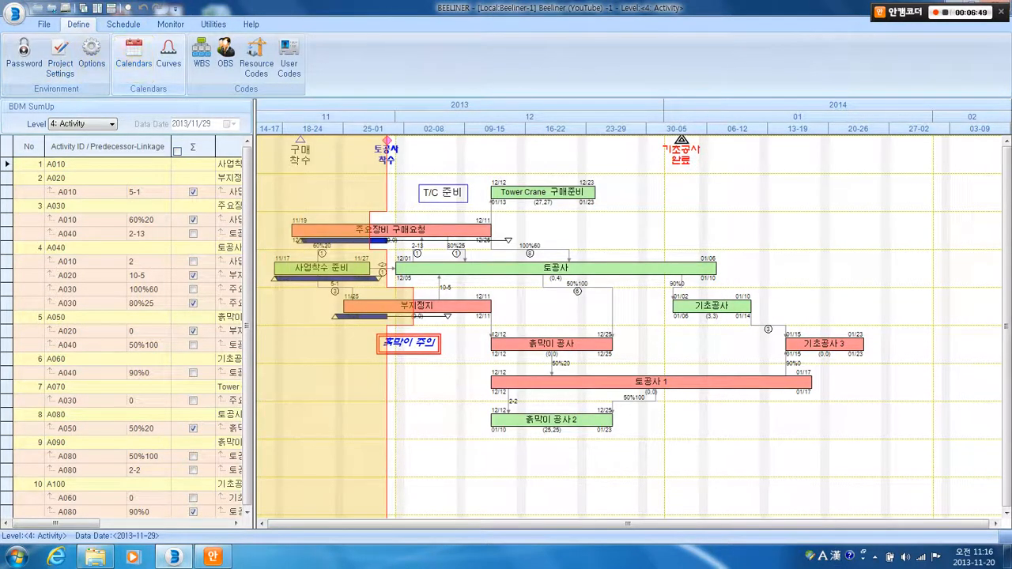
Step: Show the Actual Status table for the Activity level and arrange it below the chart
click(123, 24)
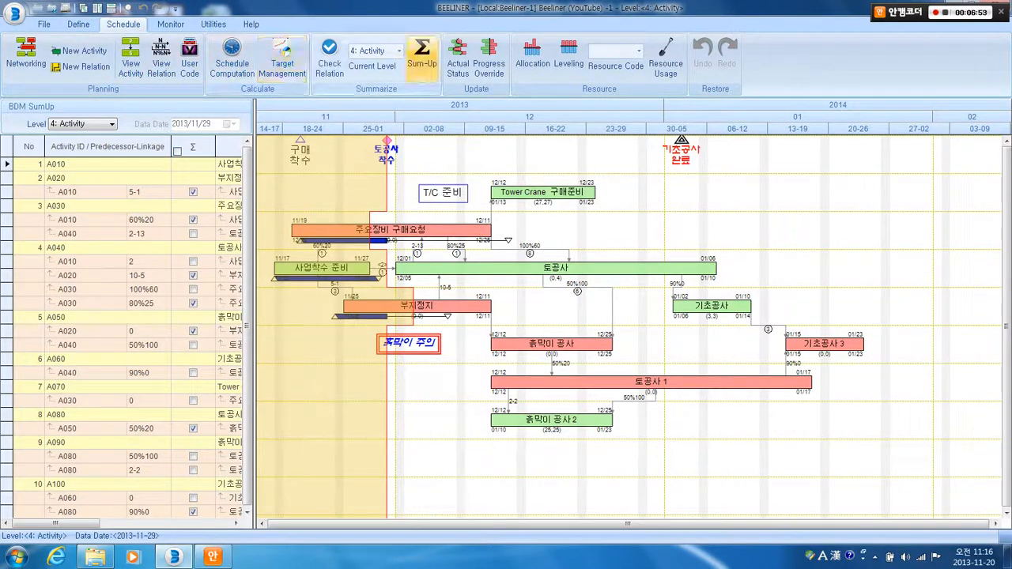
click(457, 61)
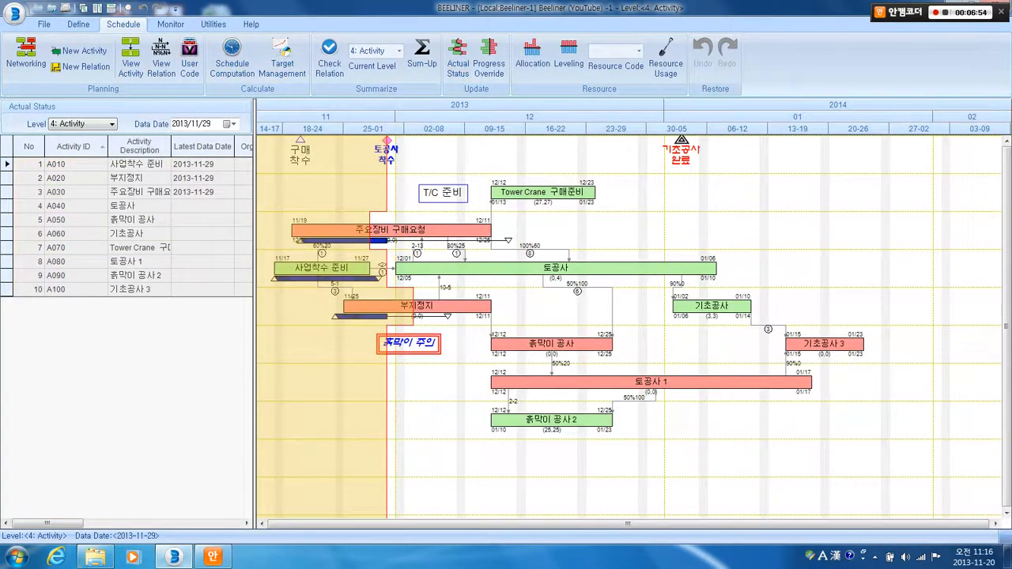
click(111, 8)
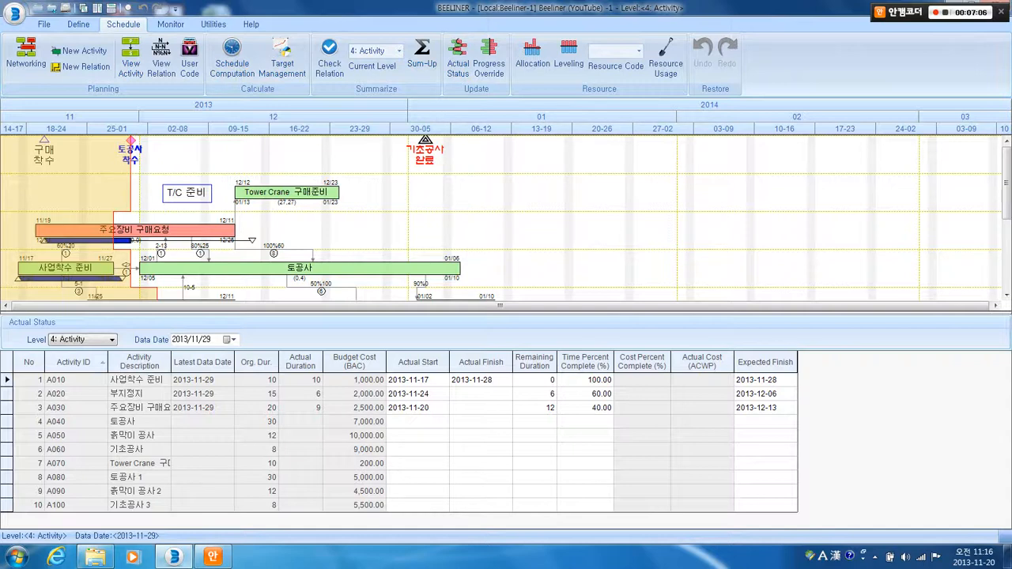
Step: Switch the Actual Status table to level 3: Σ3
click(112, 340)
click(112, 340)
click(112, 340)
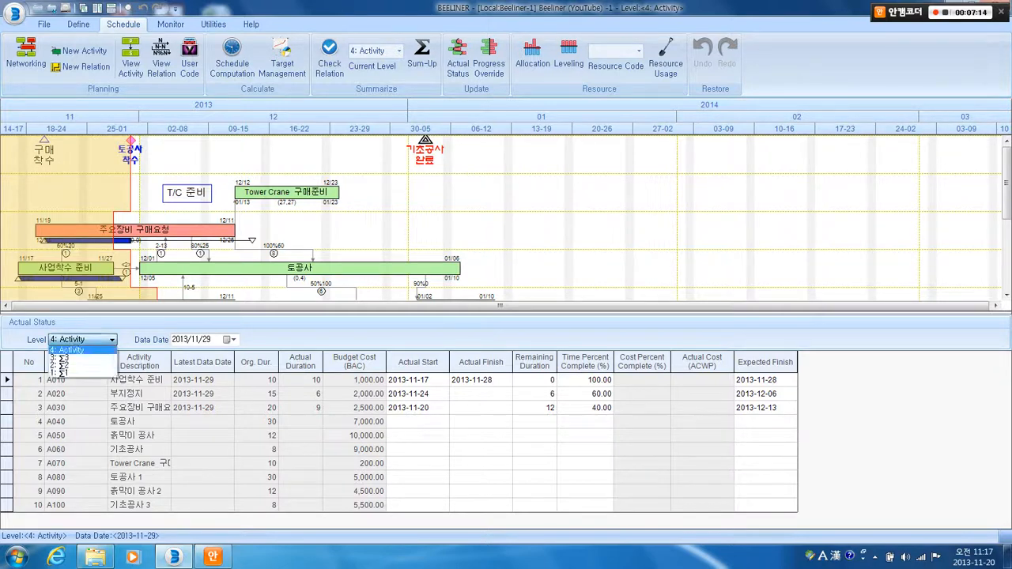
key(Return)
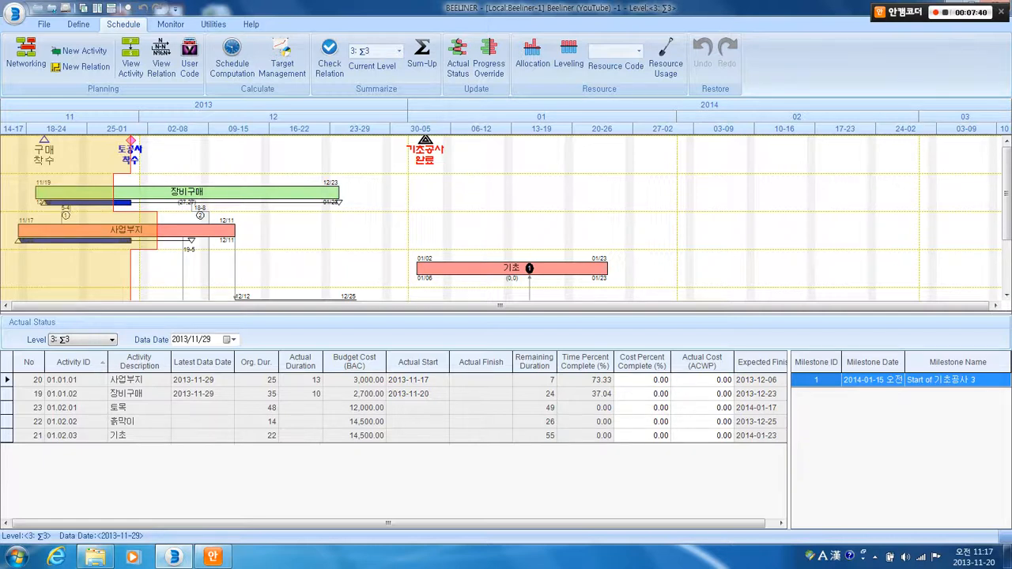
Step: Set the Cost Percent Complete of activity 사업부지 to 60%
click(127, 230)
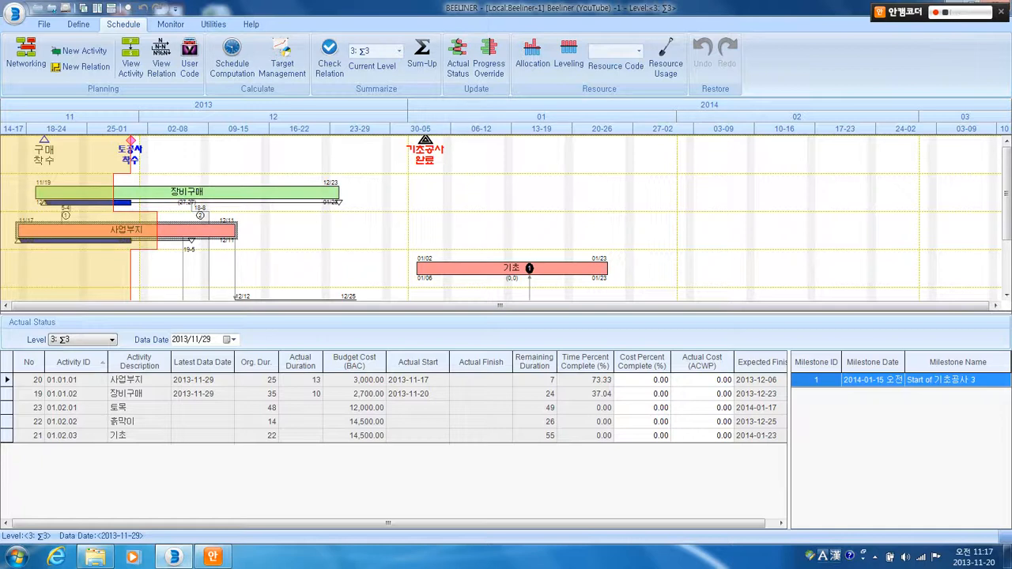
click(642, 380)
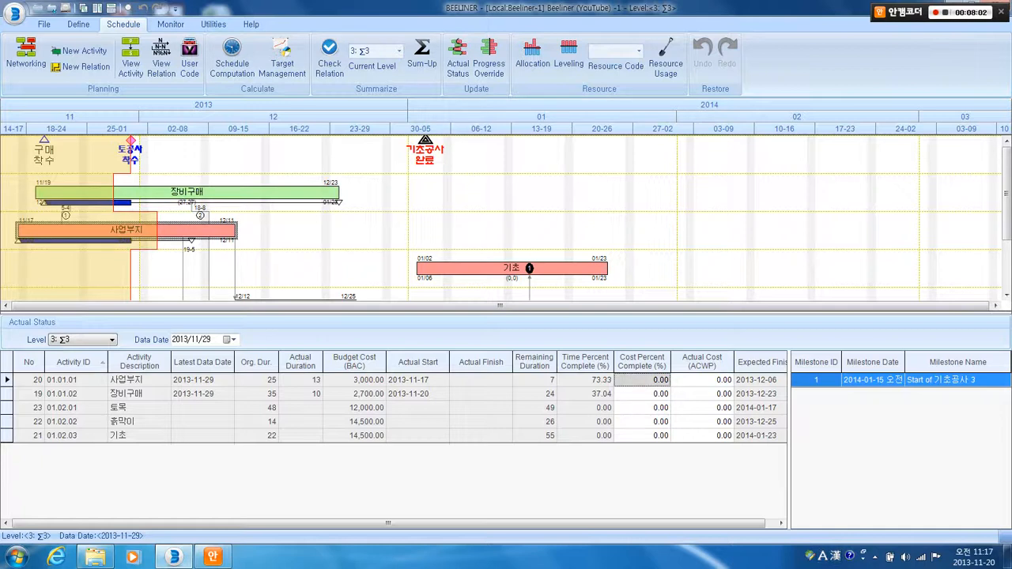
click(643, 380)
text(100)
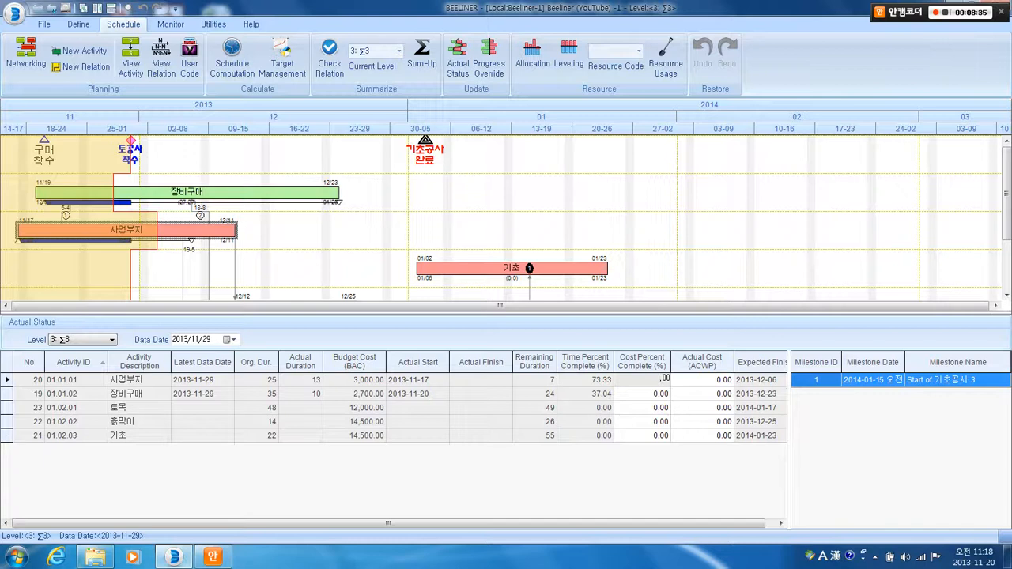
text(60)
Step: Check the budget cost of 사업부지 and set its Actual Cost (ACWP) to 1500
click(354, 380)
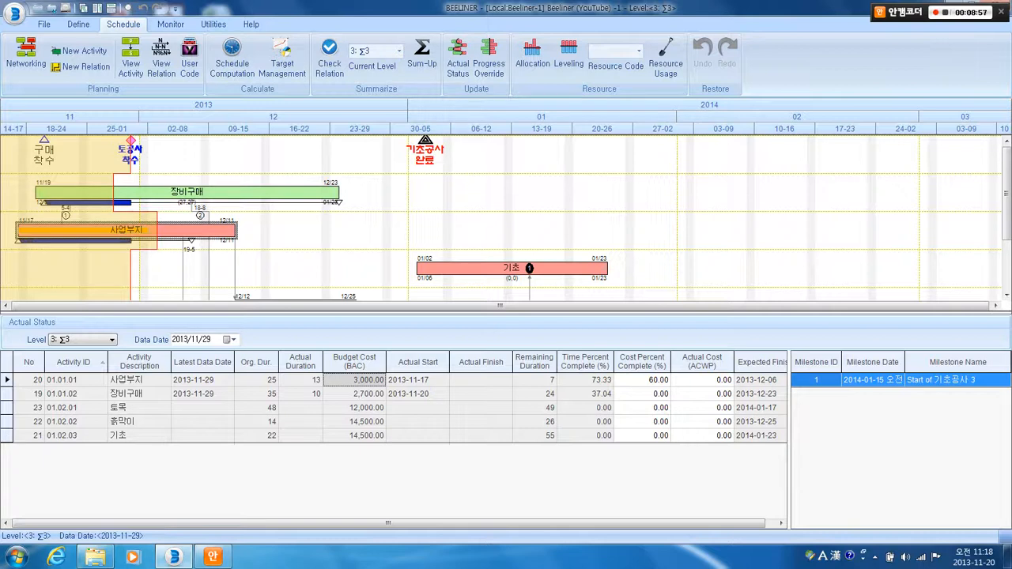
click(702, 381)
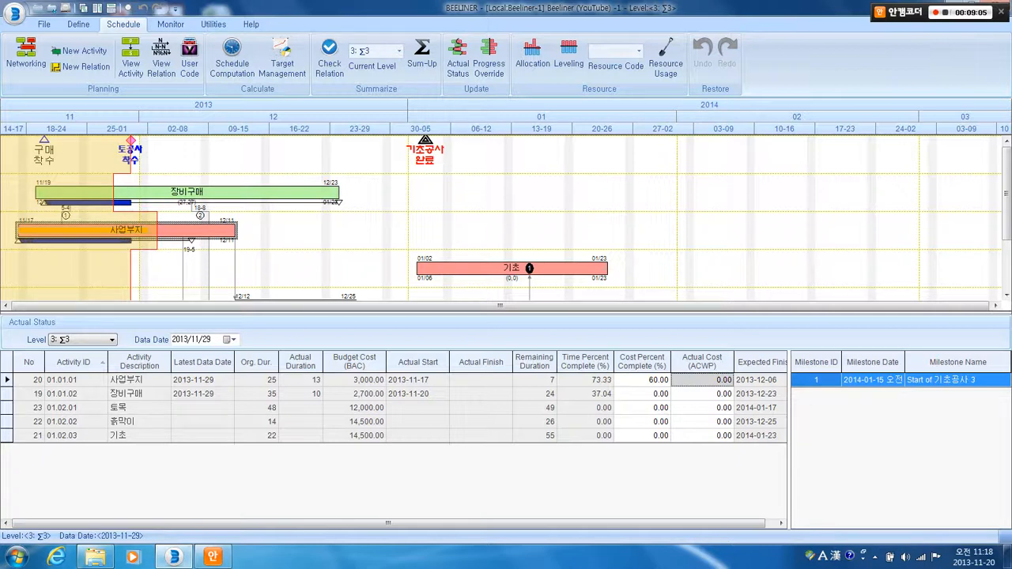
click(702, 381)
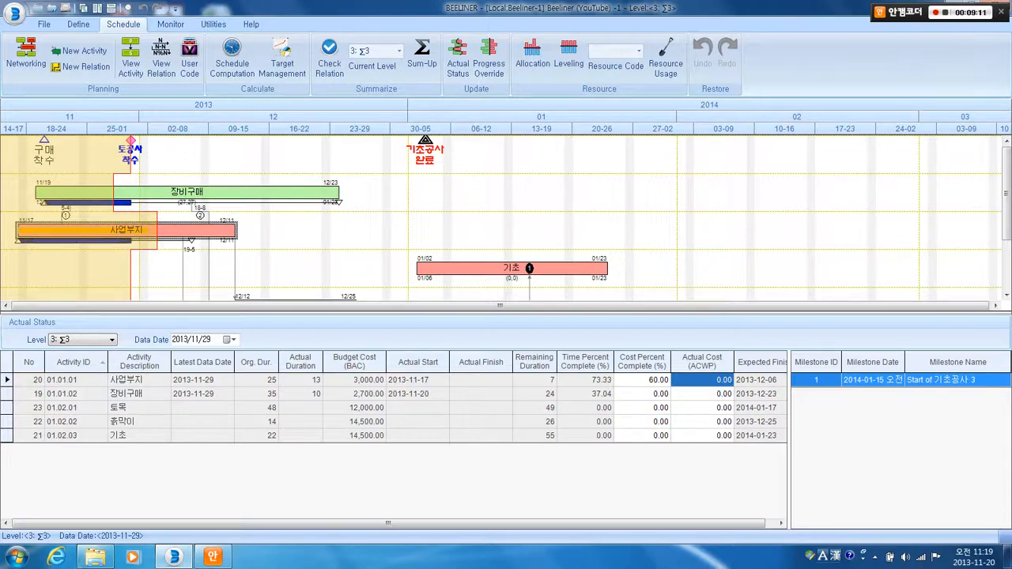
key(Escape)
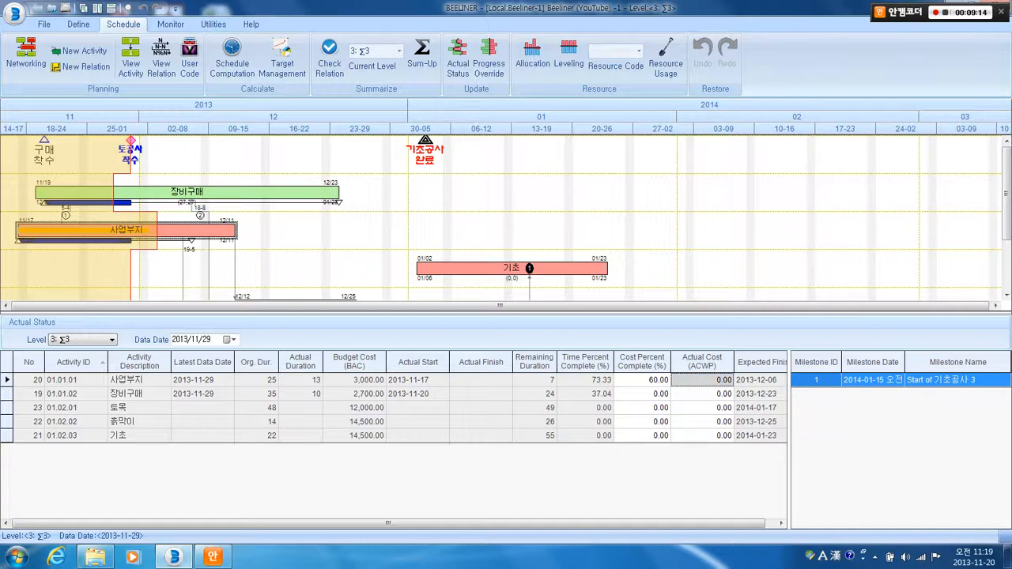
text(1500)
key(Return)
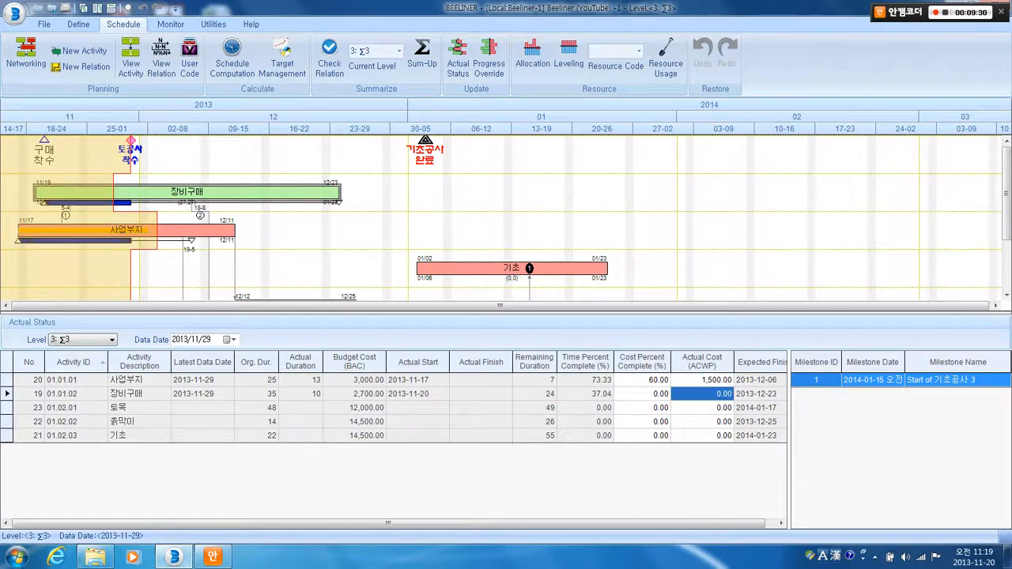
Step: Check the time progress and budget cost of 장비구매 and set its Cost Percent Complete to 20%
click(702, 394)
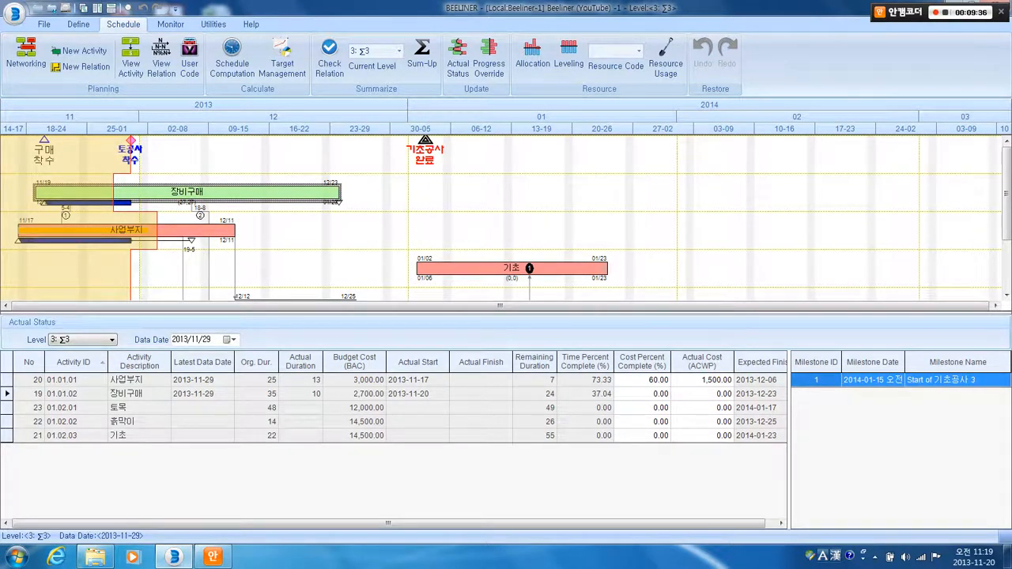
click(586, 394)
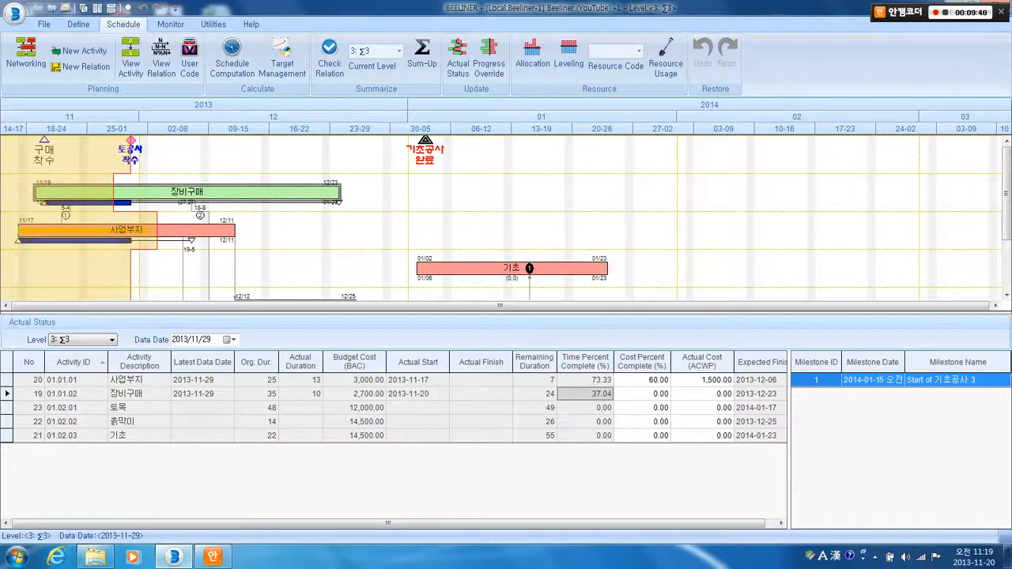
click(355, 394)
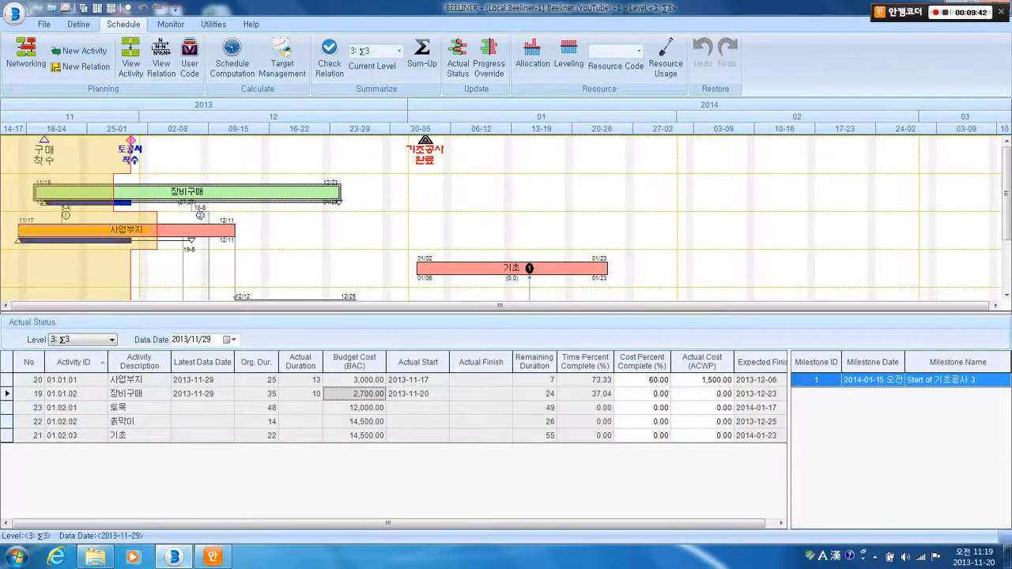
click(643, 394)
text(100)
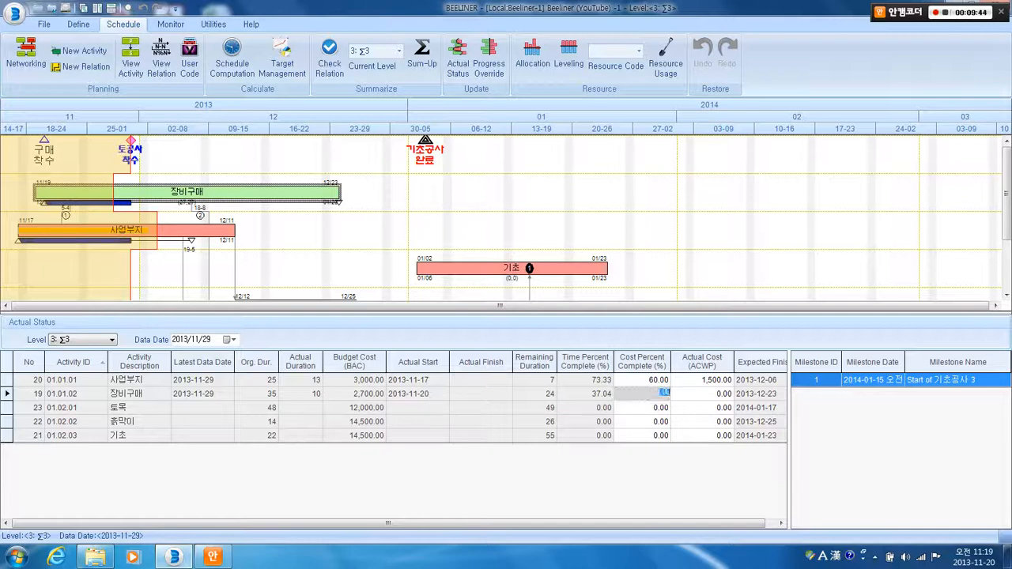
text(20.)
Step: Check the budget cost of 장비구매 and set its Actual Cost (ACWP) to 700
click(355, 393)
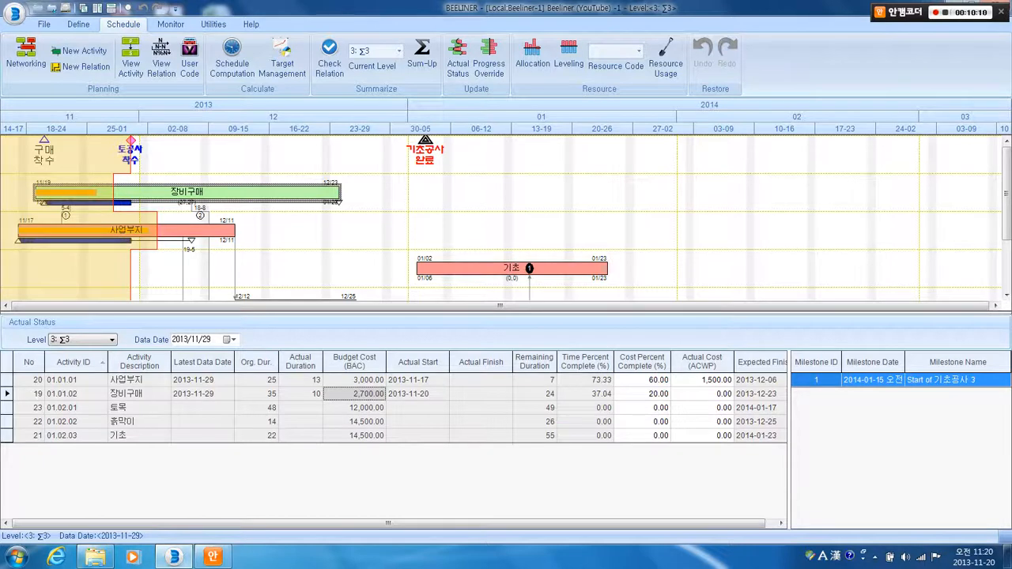
double_click(702, 394)
text(100)
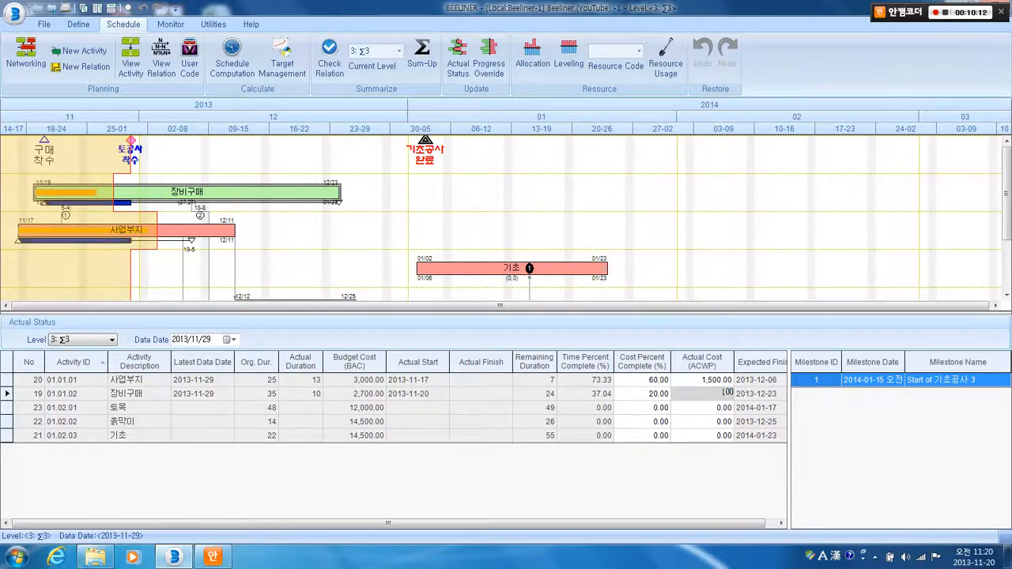
text(00)
key(Return)
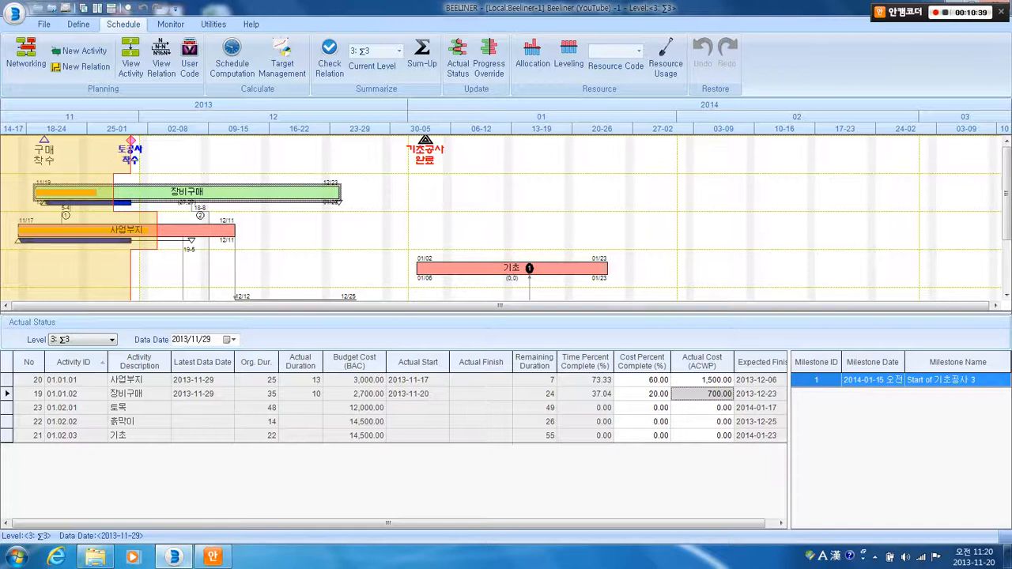
Step: Compare the Cost Percent Complete values of 사업부지 and 장비구매 with the progress shown on their bars
click(643, 380)
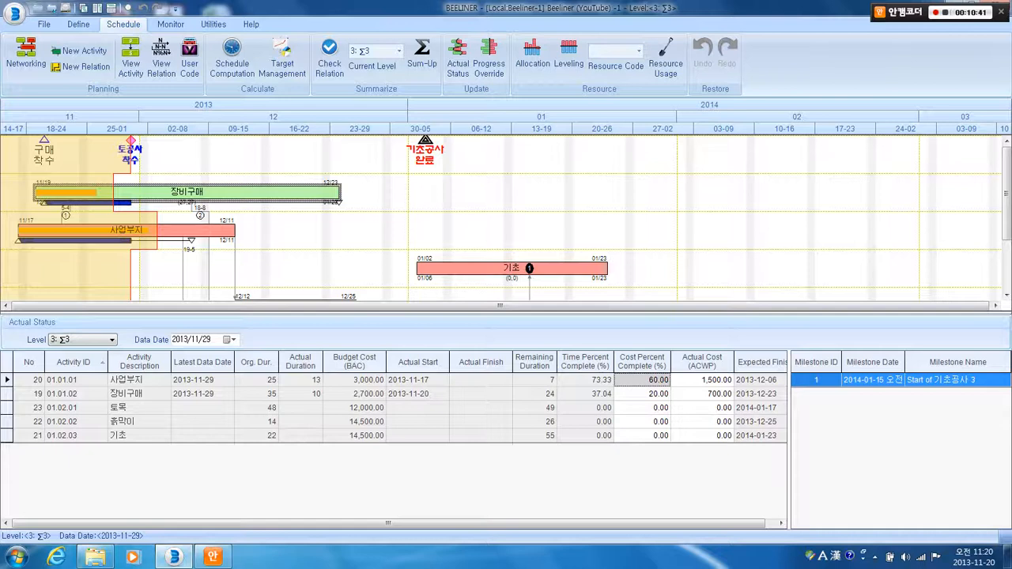
click(643, 380)
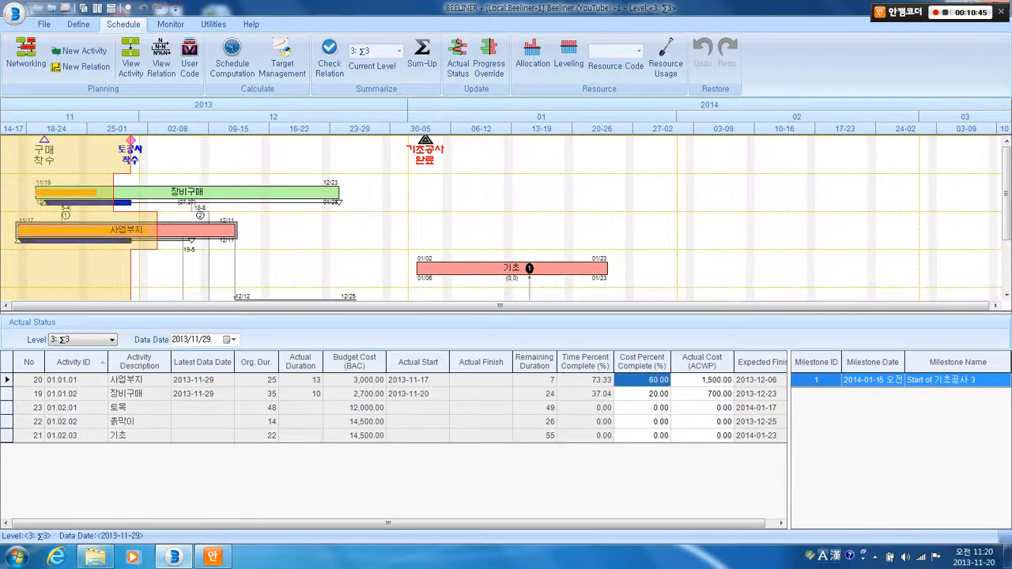
click(126, 230)
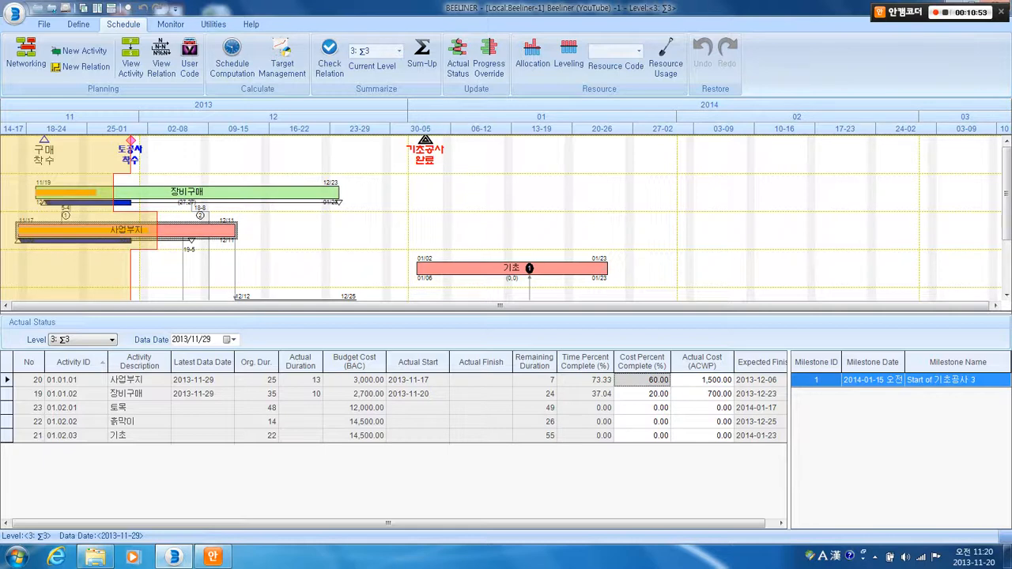
click(187, 192)
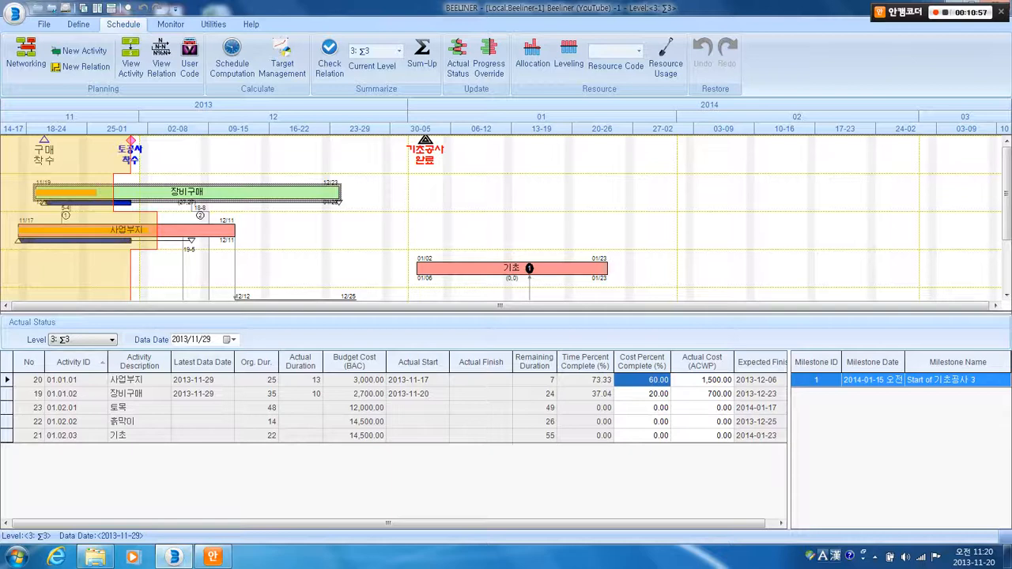
click(643, 394)
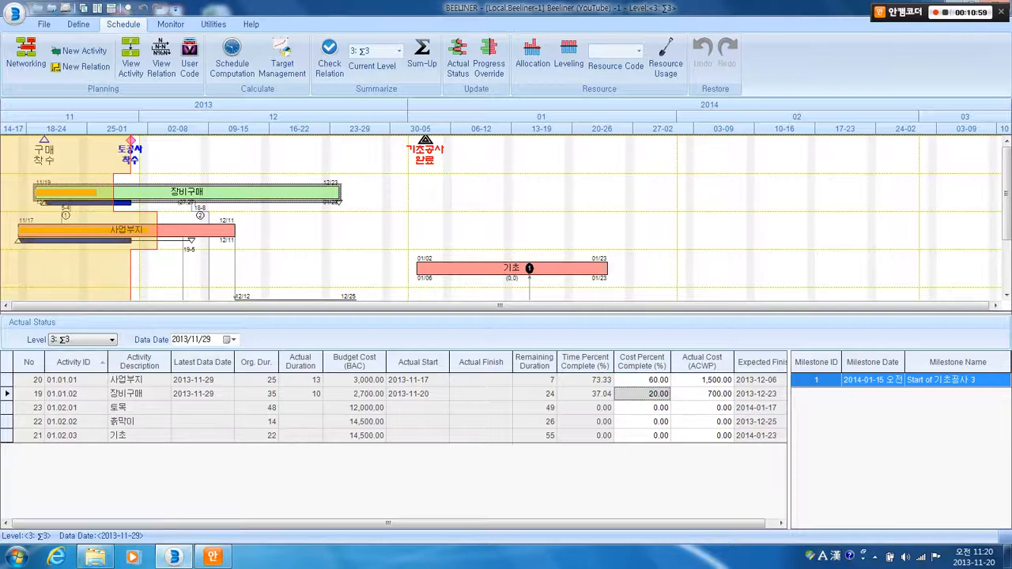
click(643, 393)
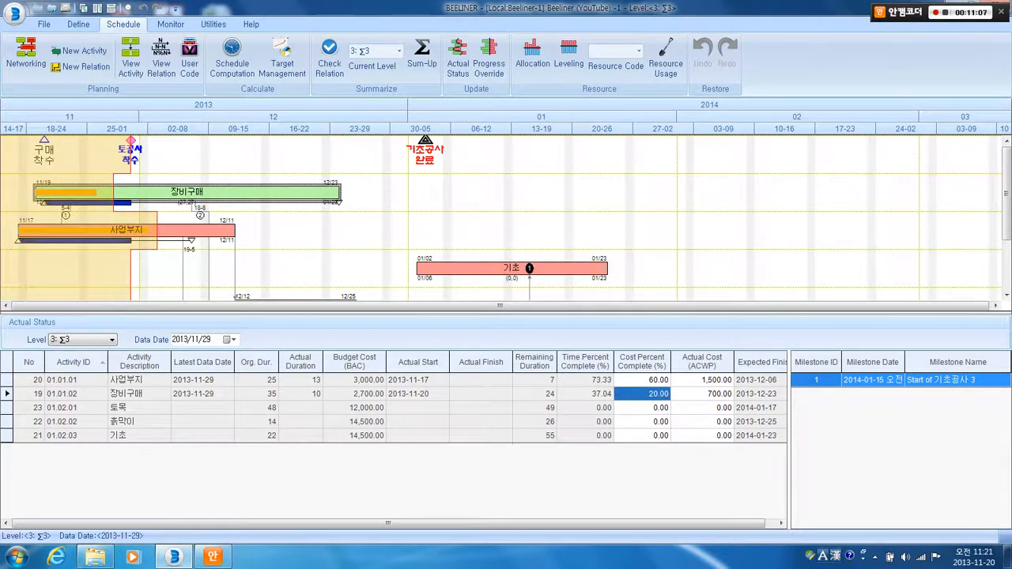
Step: Review the bar option settings for Actual And Remain, Percent Comp.(Cost) and the categories available for an unused node, leaving them as they are
click(78, 24)
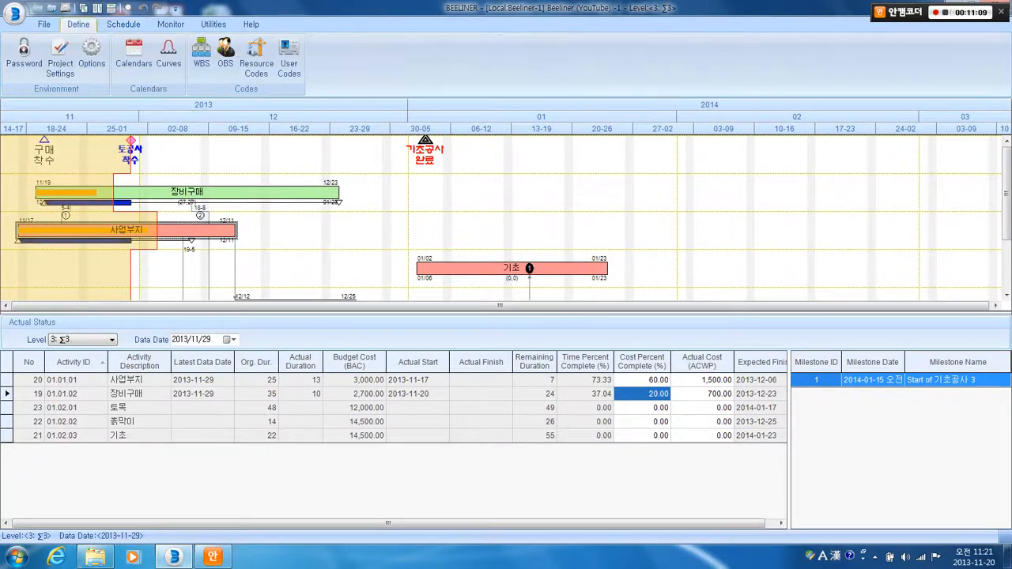
click(91, 55)
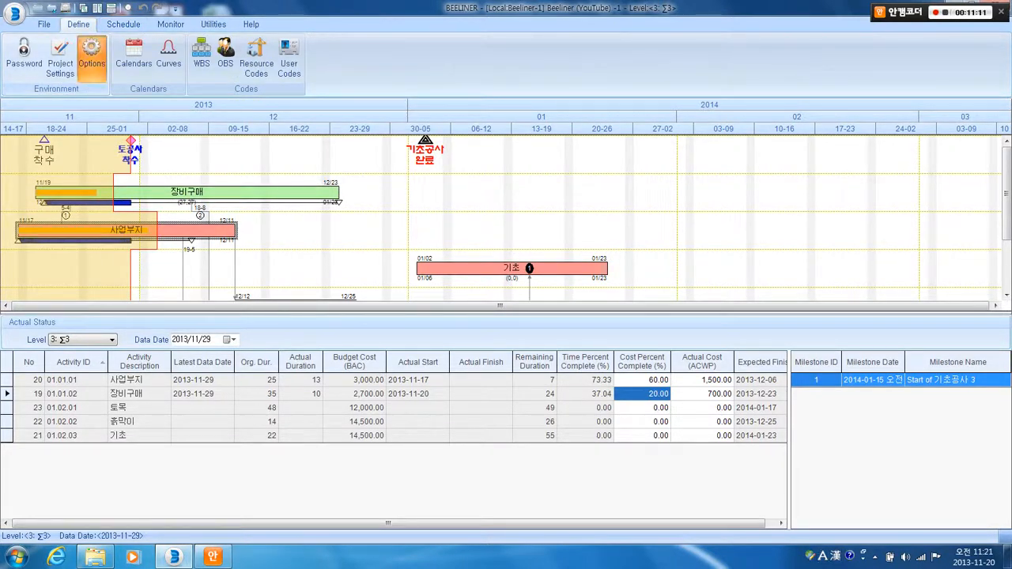
click(397, 142)
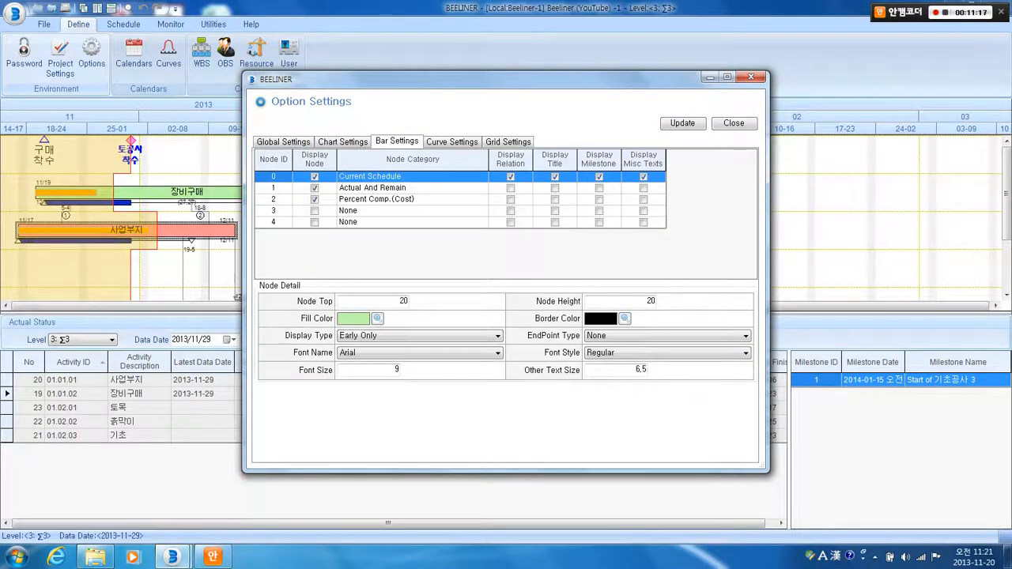
click(406, 188)
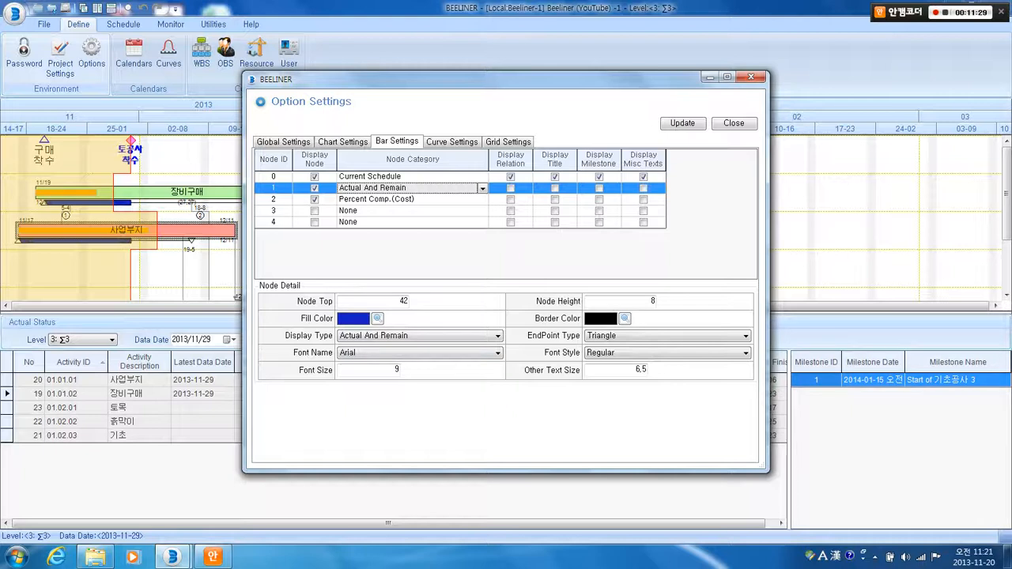
click(395, 199)
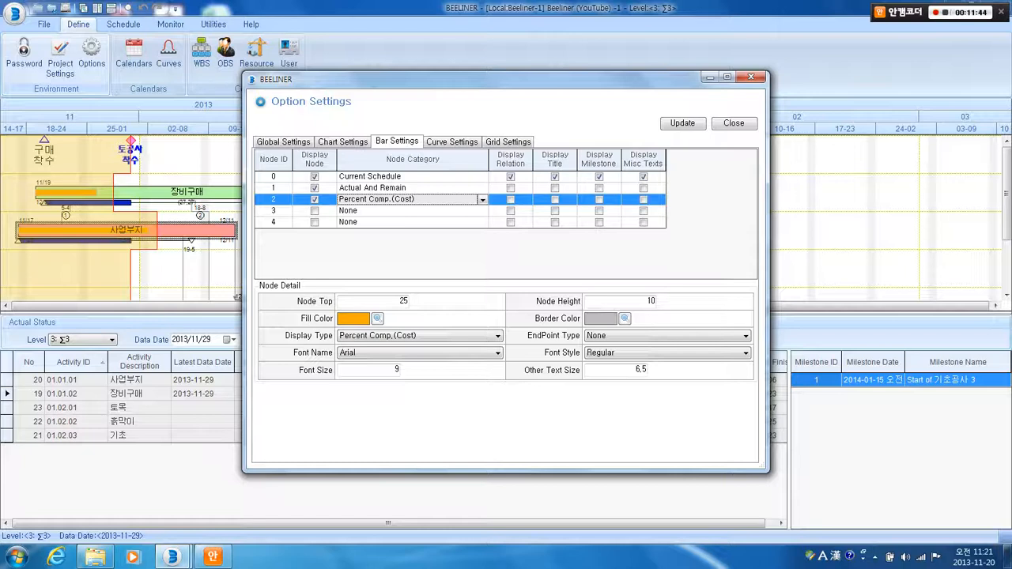
click(406, 211)
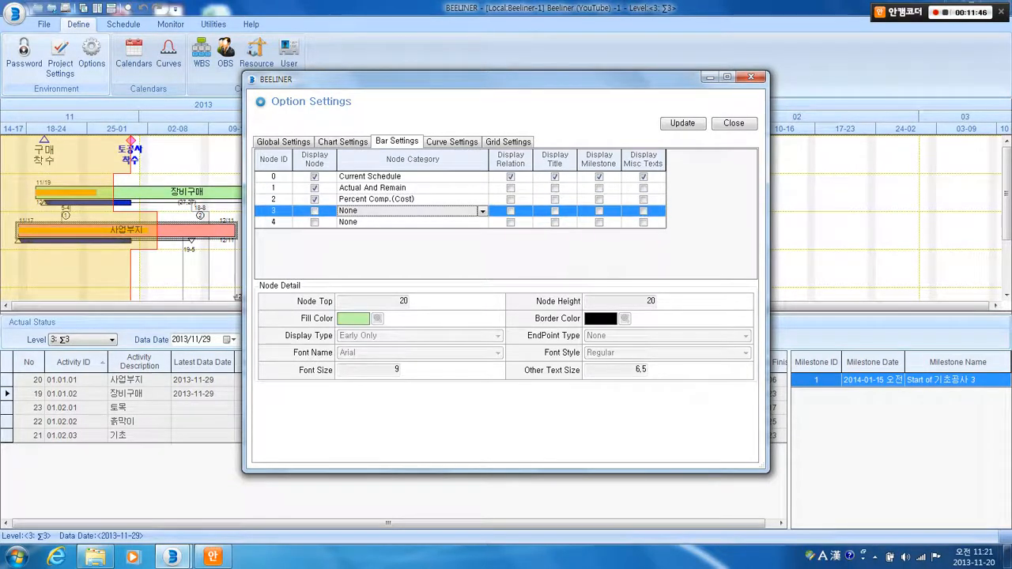
click(483, 211)
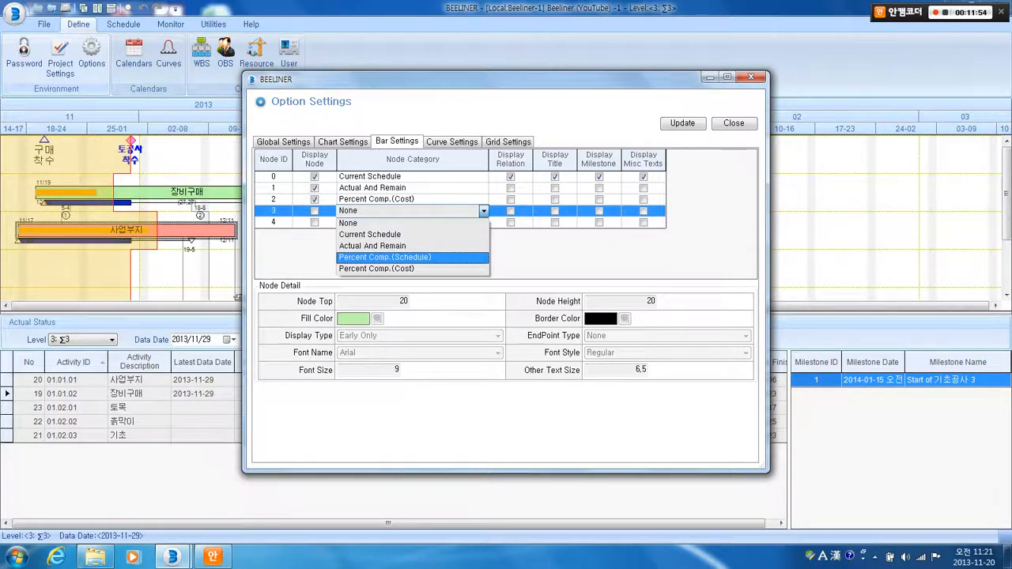
key(Escape)
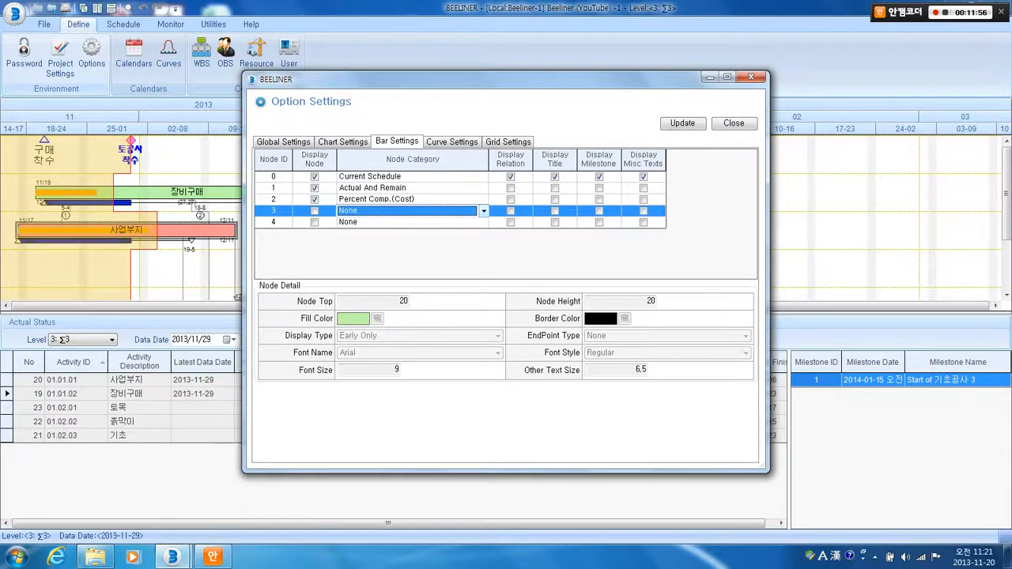
click(408, 199)
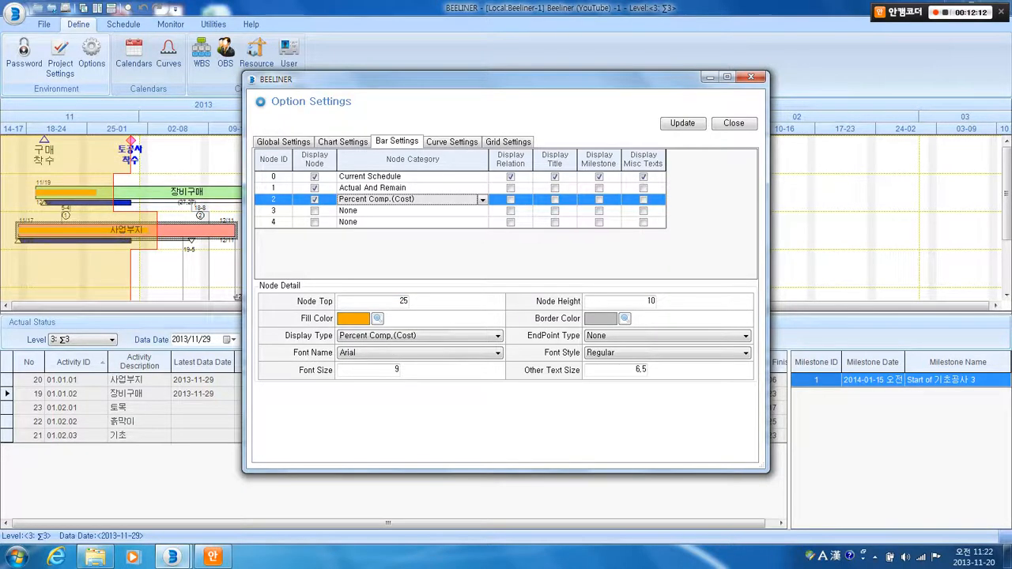
click(733, 124)
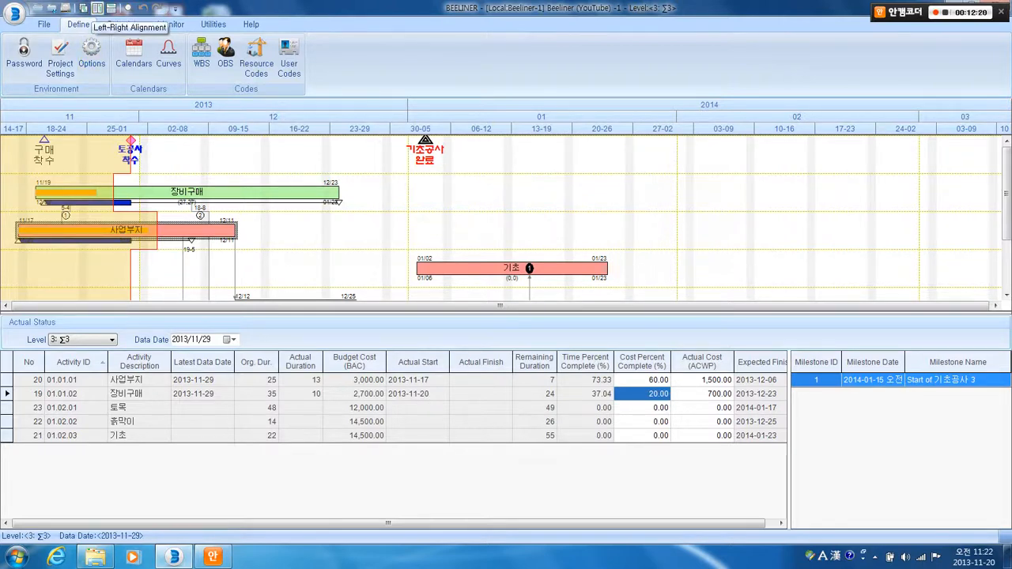
Step: Arrange the Actual Status table and the network chart side by side
click(97, 10)
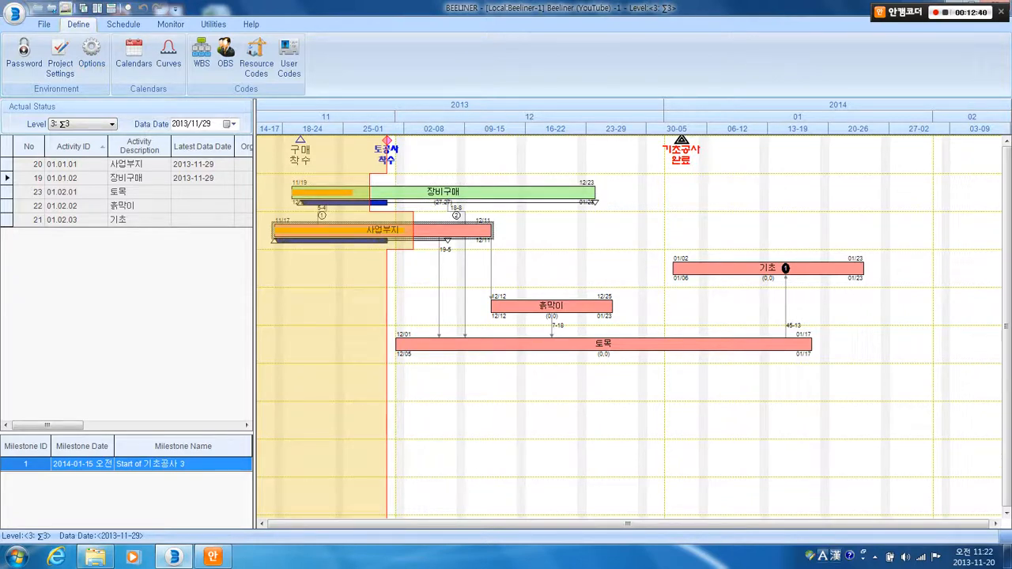
click(67, 8)
click(171, 25)
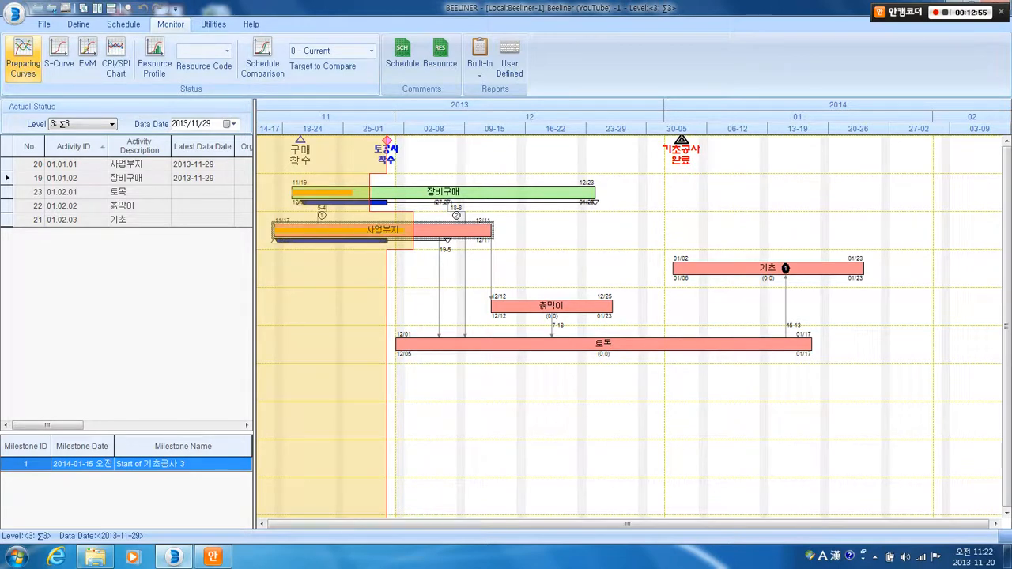
Step: Try to run the schedule computation at summary level 3
click(124, 25)
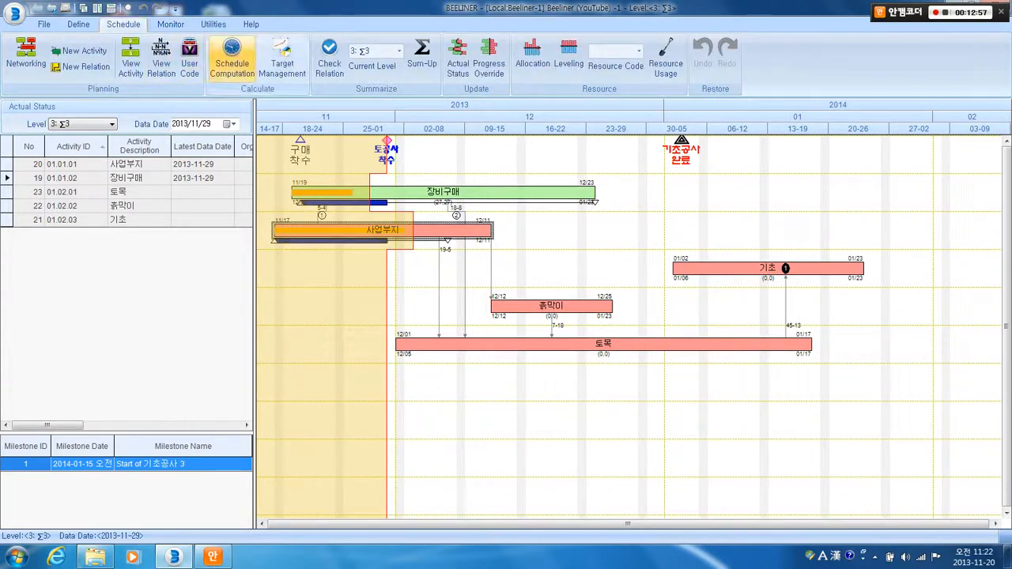
click(232, 58)
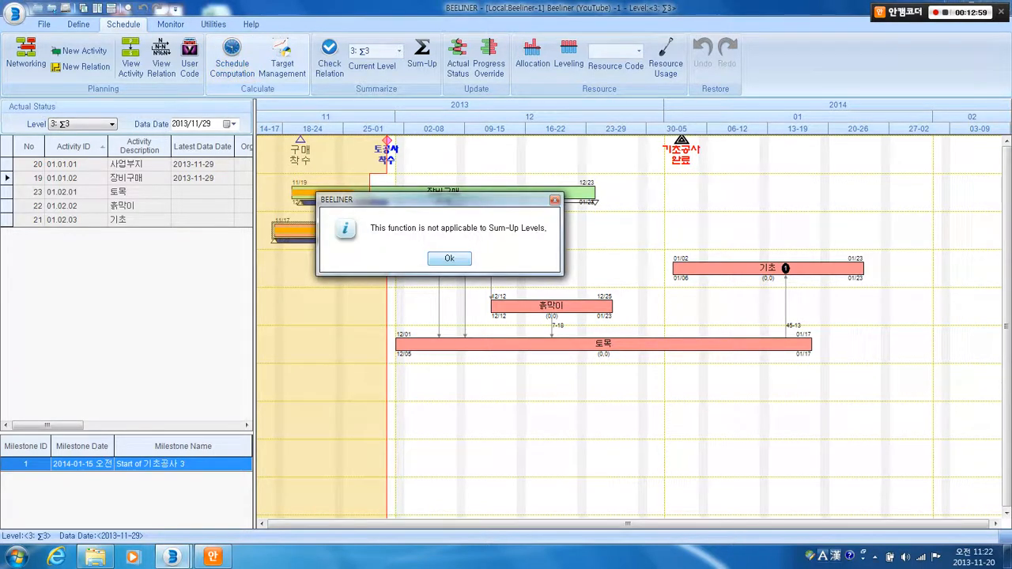
key(Return)
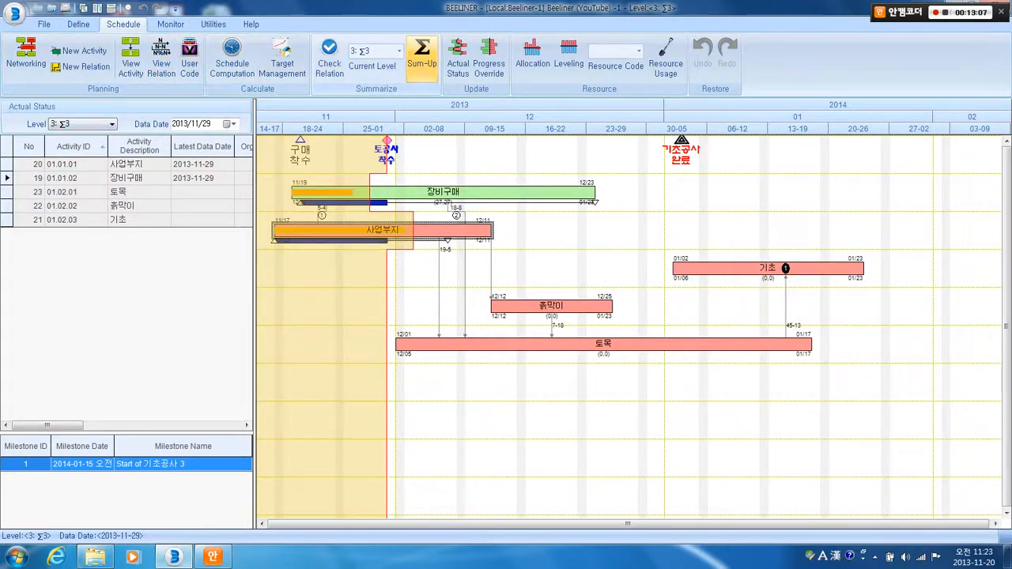
Step: Switch the current level to 4: Activity and run the schedule computation with the Calculated Finish Date and Plan Data Calculation
click(399, 51)
click(374, 66)
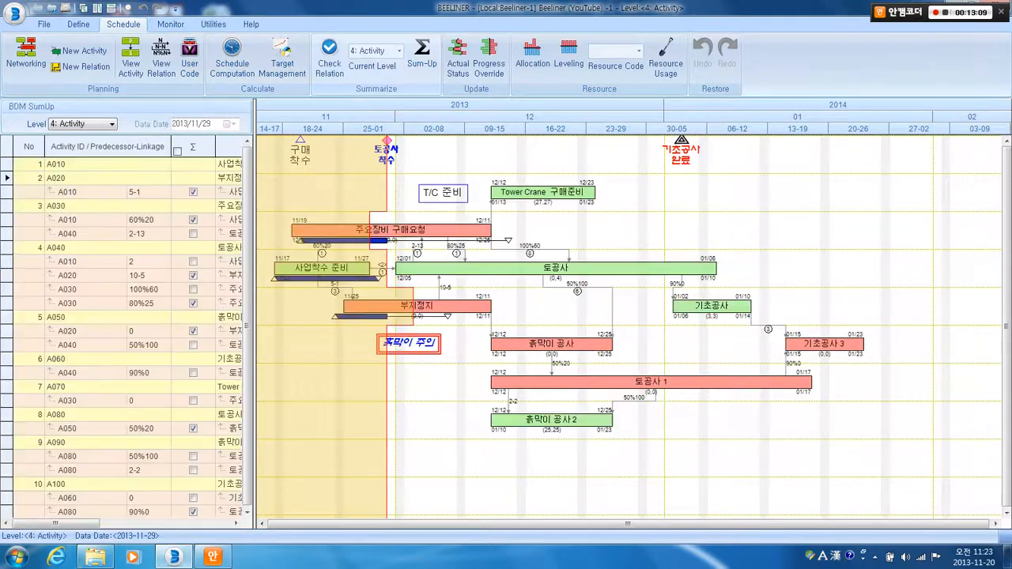
click(231, 59)
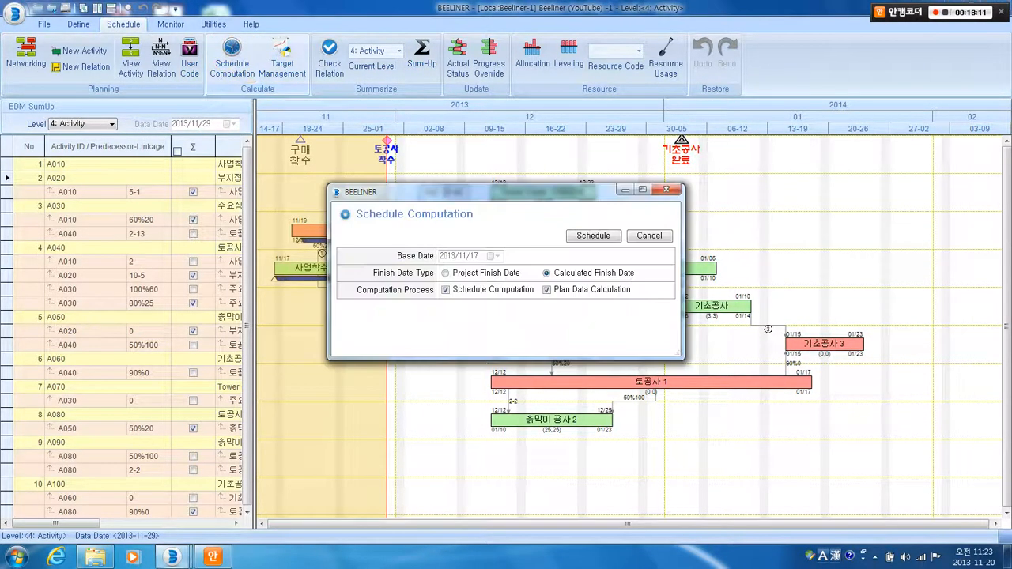
click(592, 235)
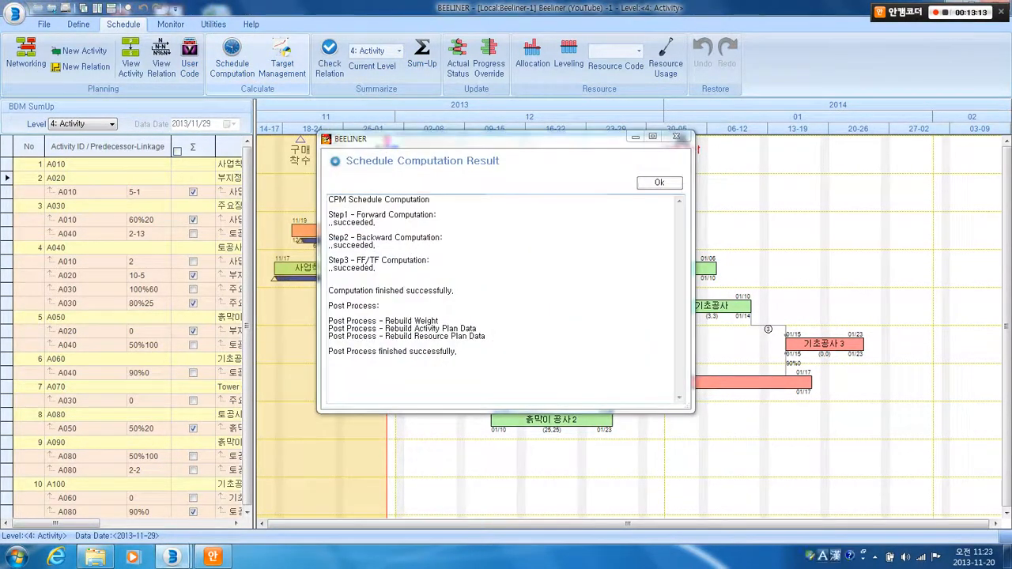
key(Return)
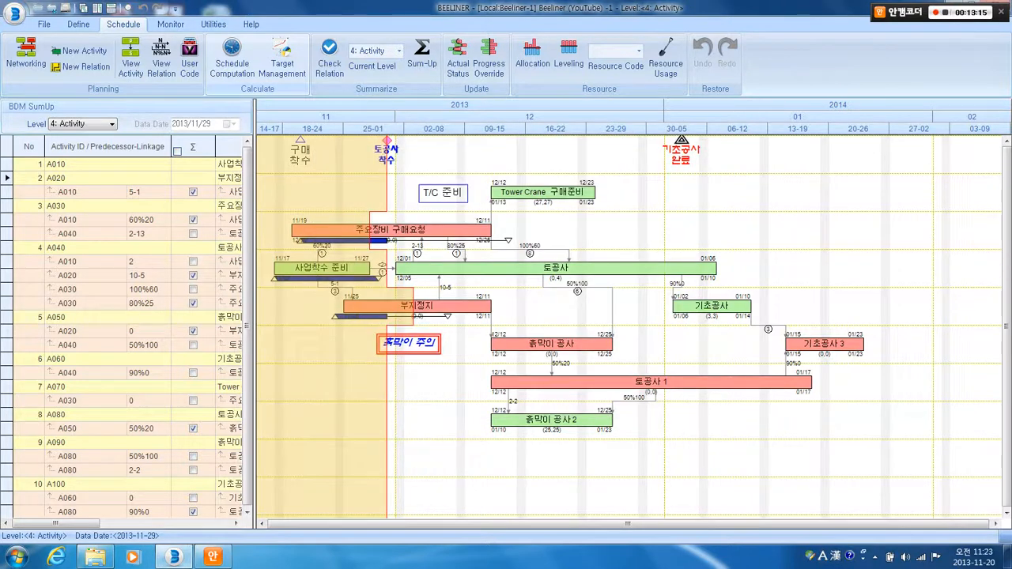
Step: Display the activity-level S-curve and inspect its early progress by magnifying the ruler scale to x 7.0 and returning it to x 1.0
click(171, 24)
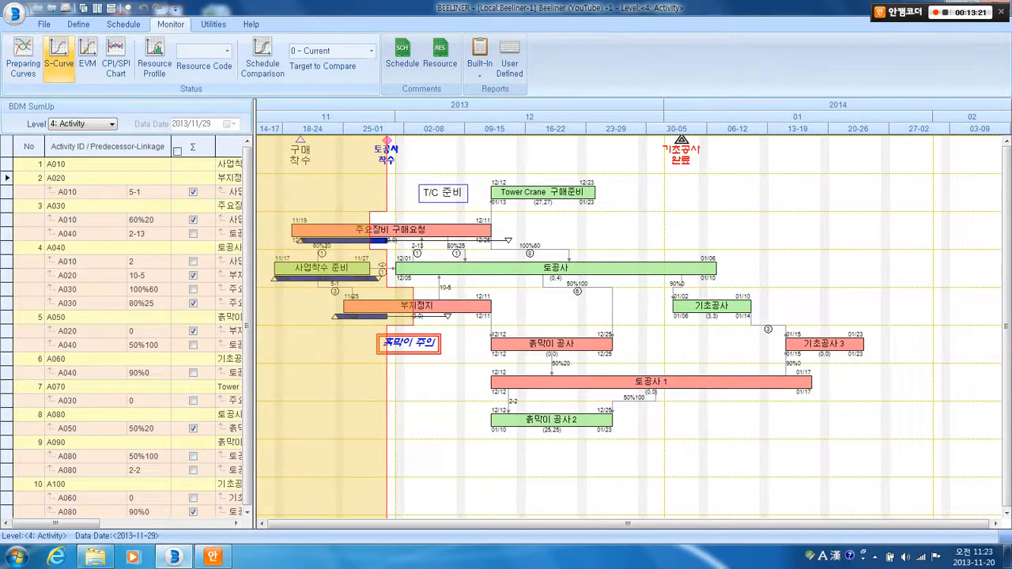
click(59, 55)
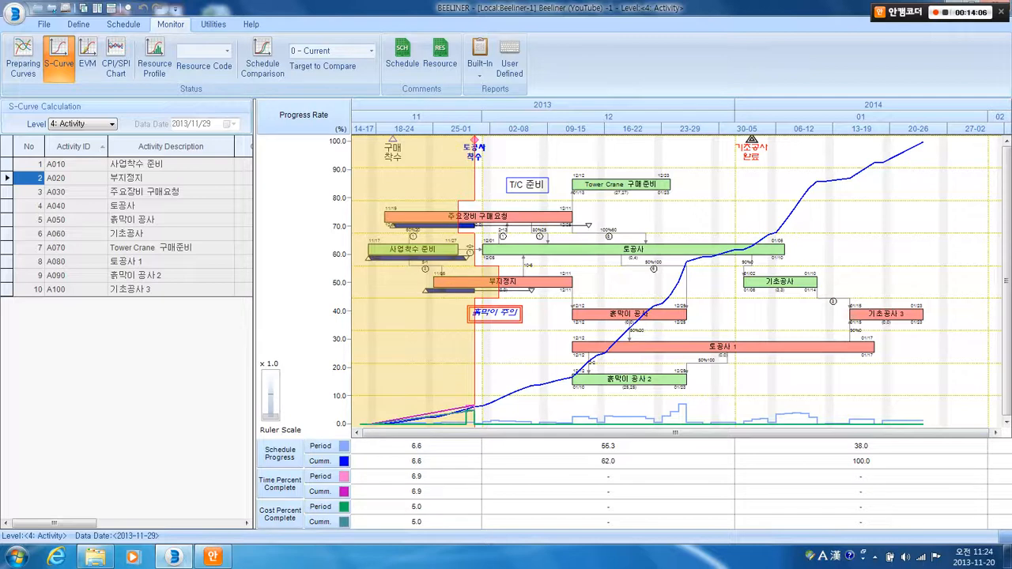
drag(270, 415, 271, 403)
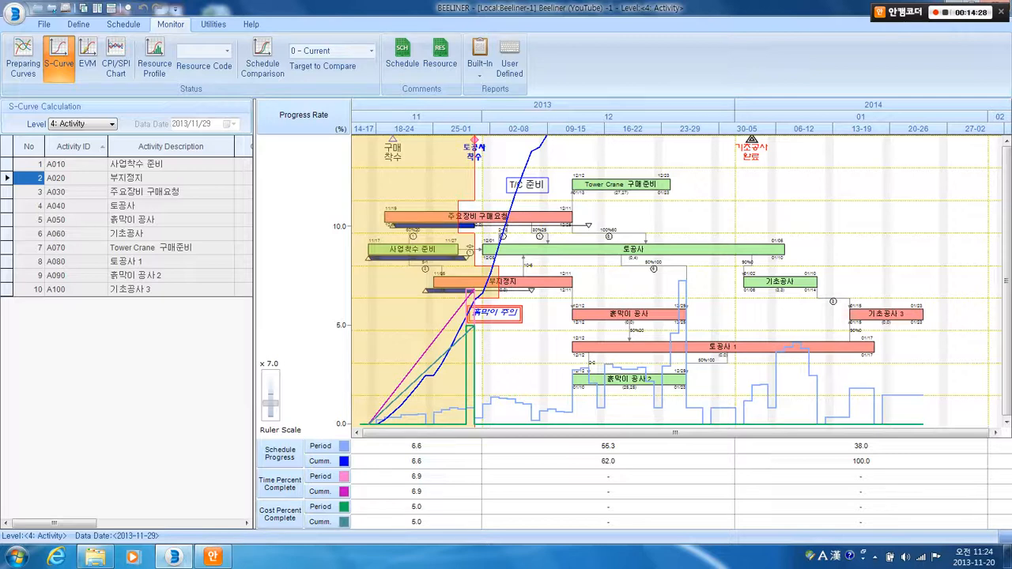
drag(271, 403, 271, 417)
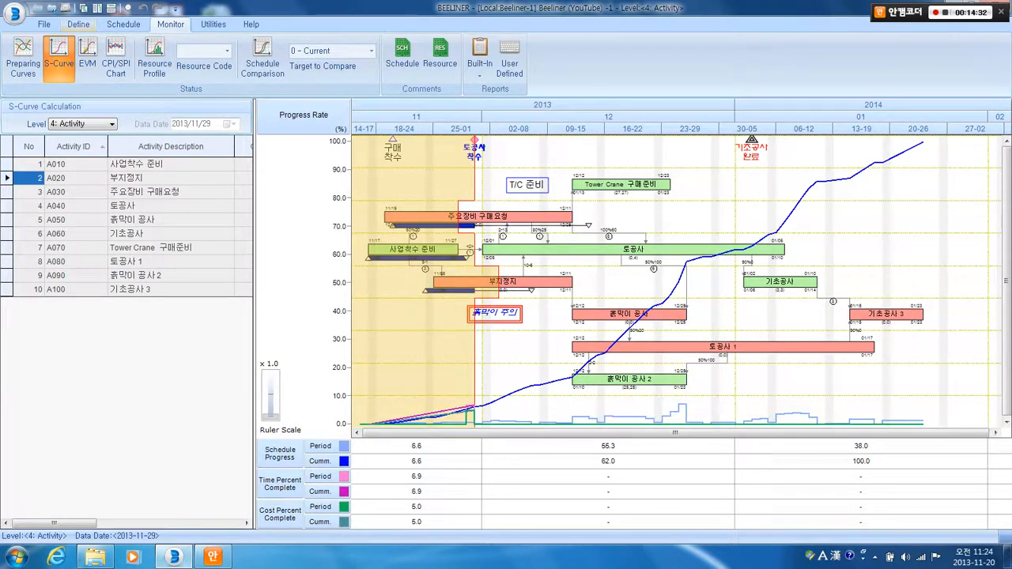
Step: Review the curve option settings, including the network background choices, the line colours and the colour choices for the S-curve Schedule Period line
click(79, 24)
click(91, 55)
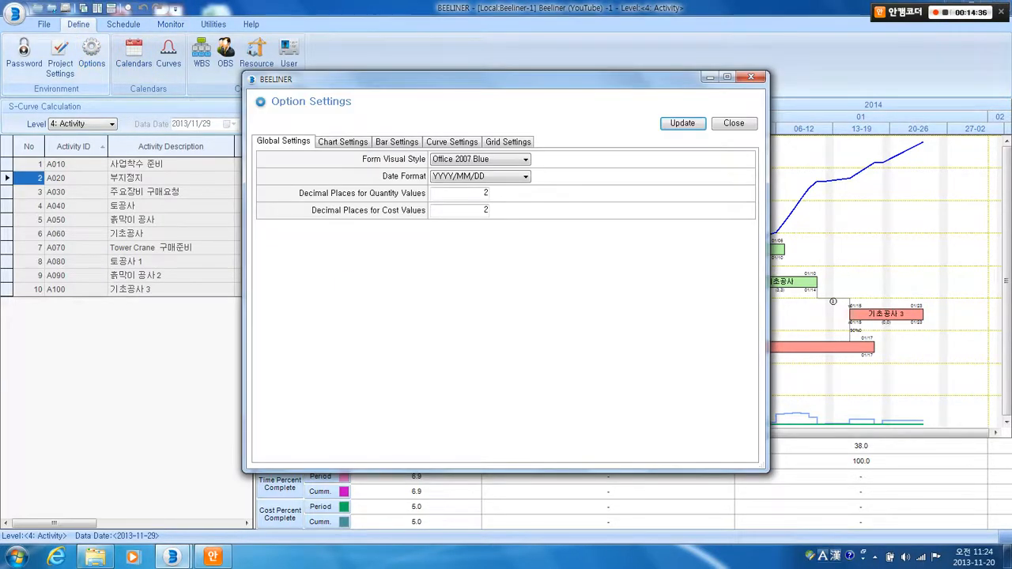
click(452, 142)
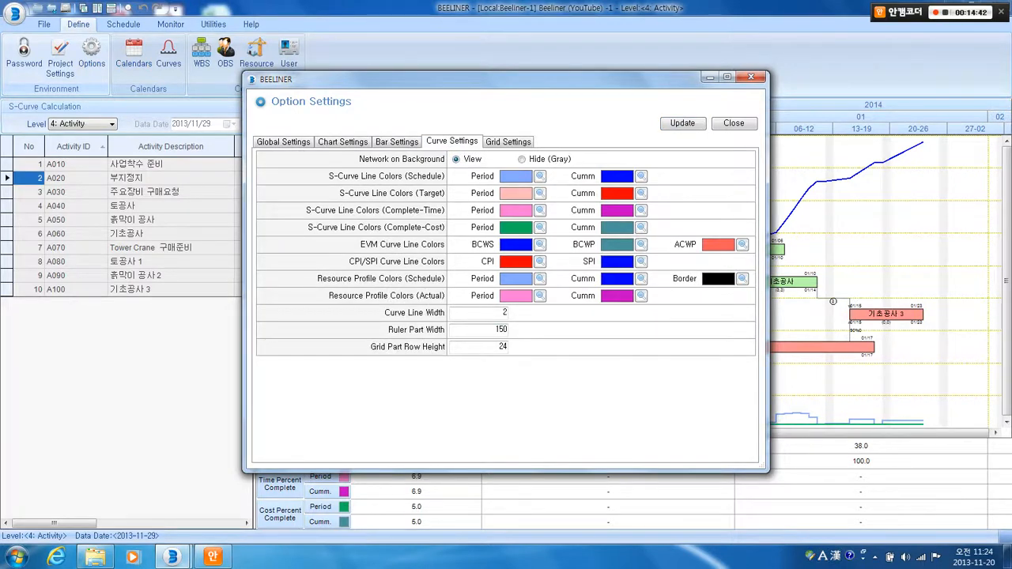
click(733, 124)
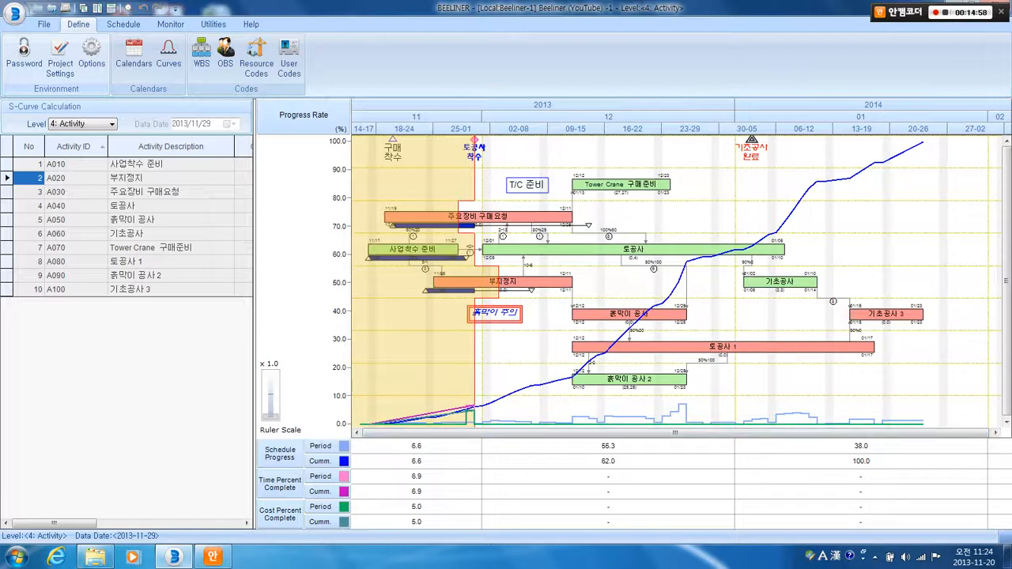
click(91, 53)
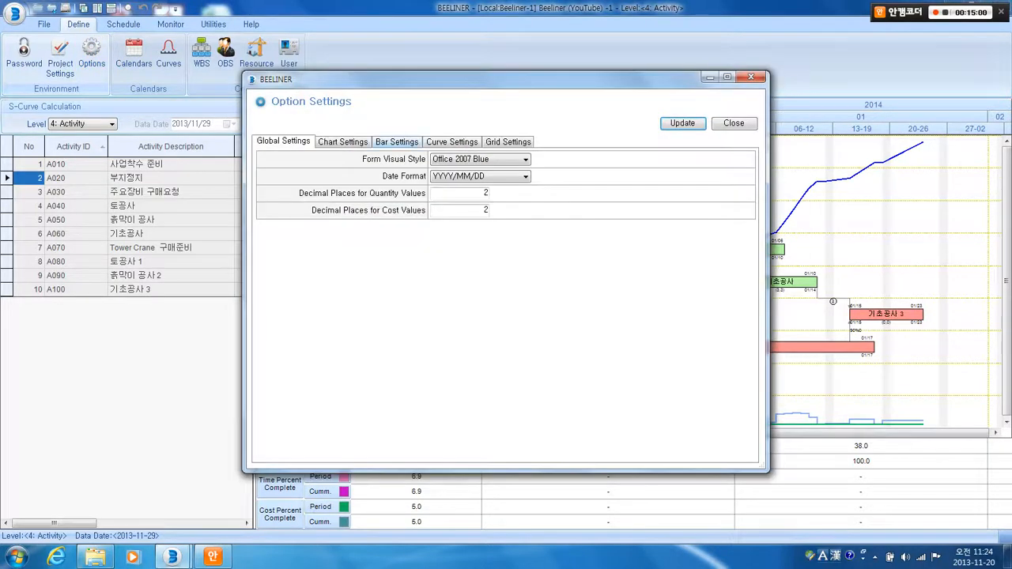
click(451, 142)
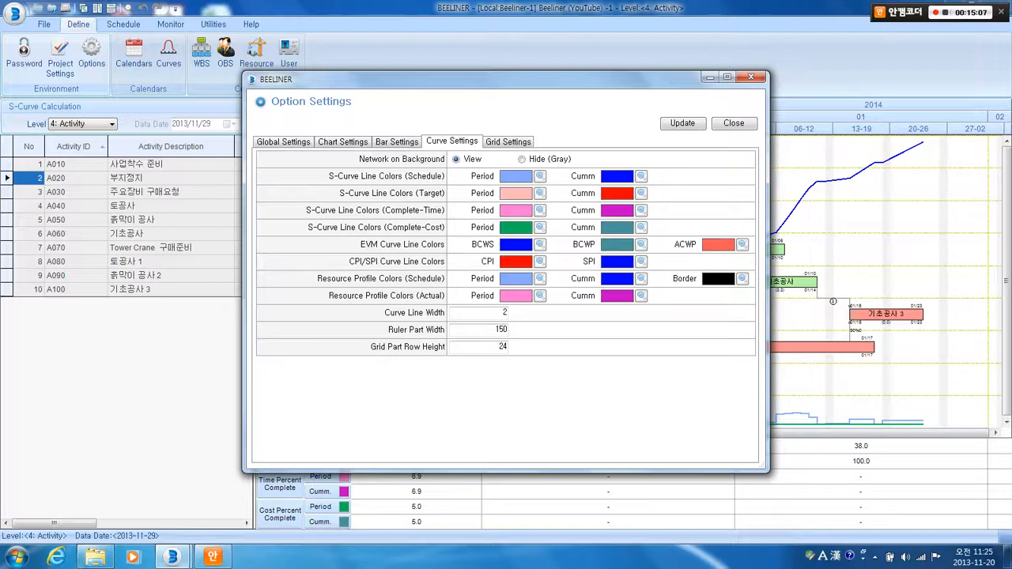
click(539, 177)
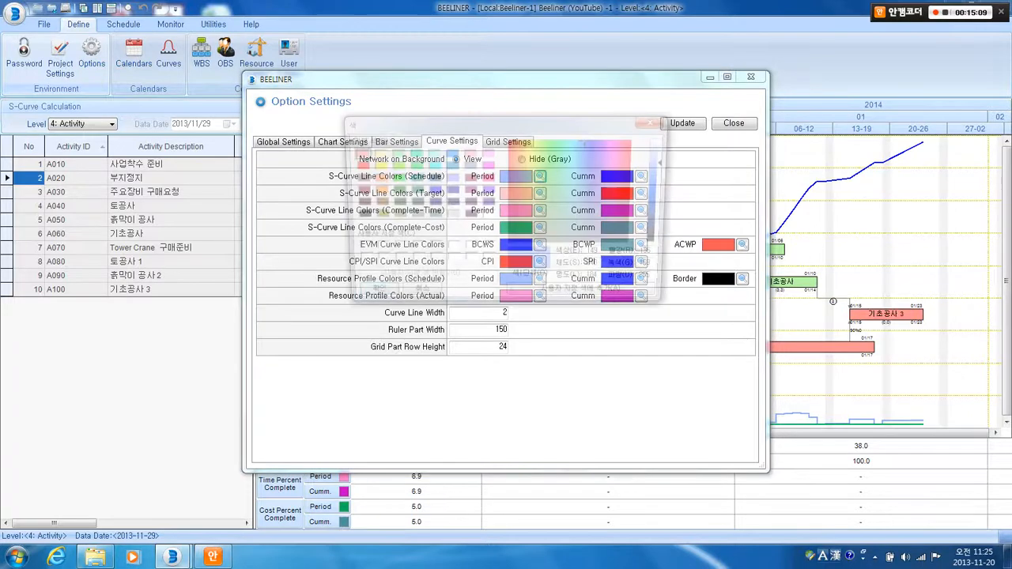
click(656, 121)
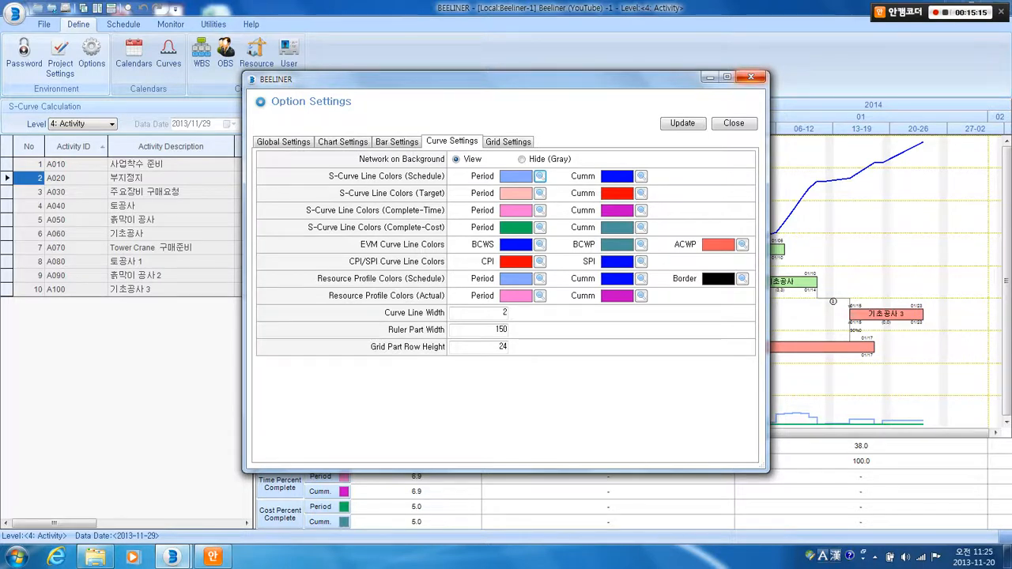
click(733, 123)
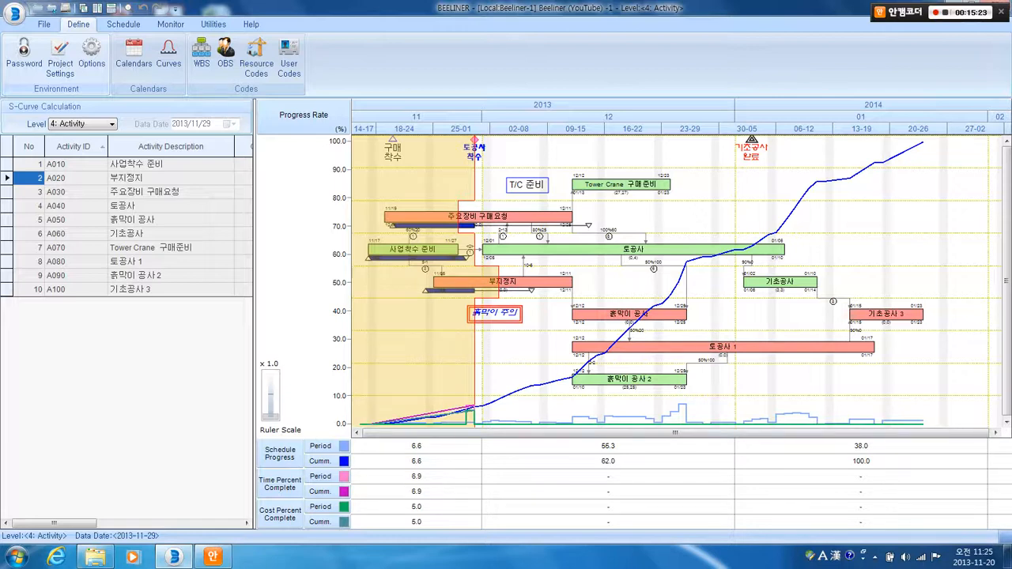
Step: Review the level 3 S-curve calculation table stacked below the chart and compare it with the Actual Status progress and cost entries
click(111, 124)
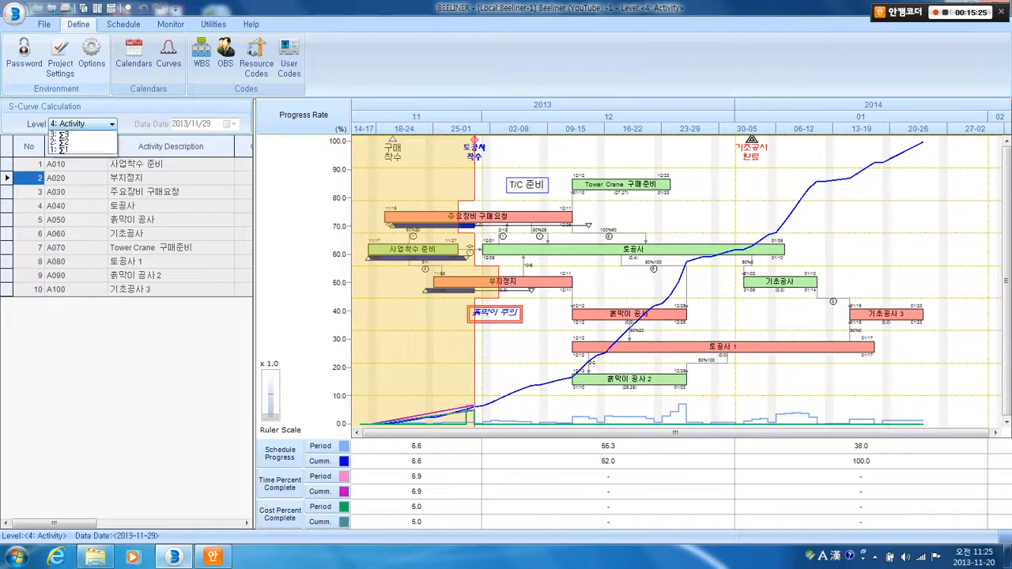
click(82, 142)
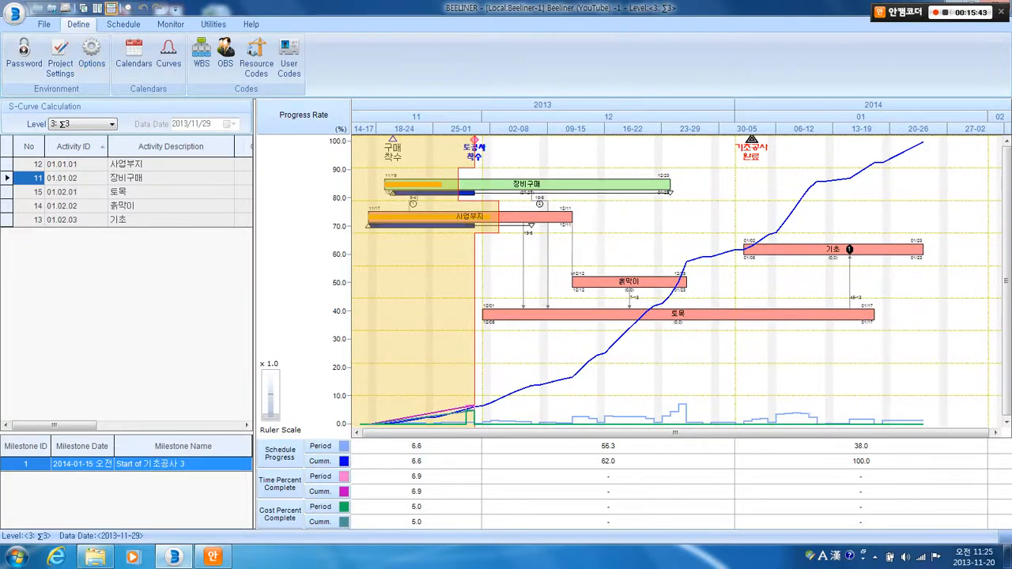
click(110, 8)
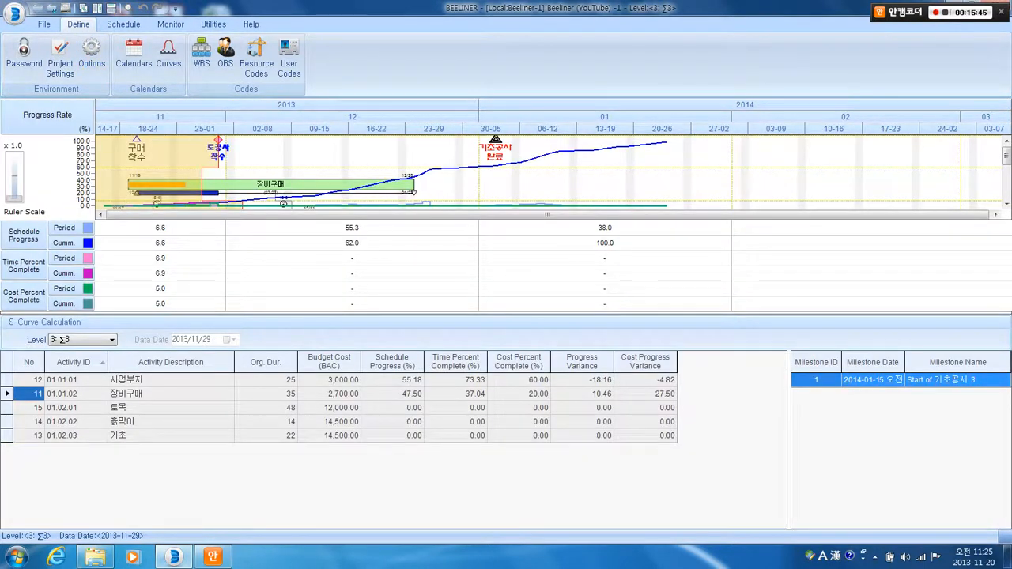
click(126, 23)
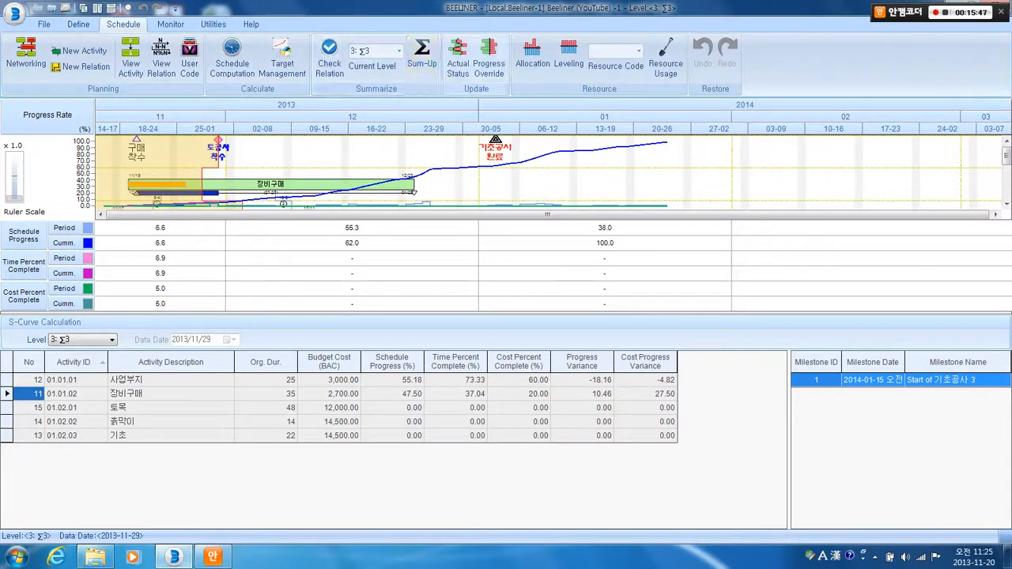
click(458, 59)
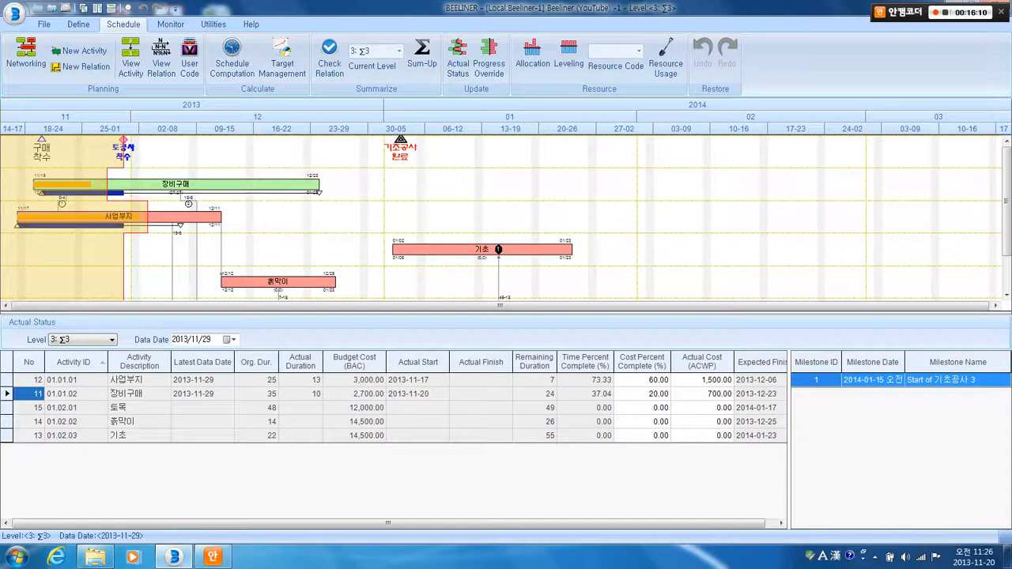
Step: Arrange the table and chart side by side and display the EVM curve for level 3
click(96, 9)
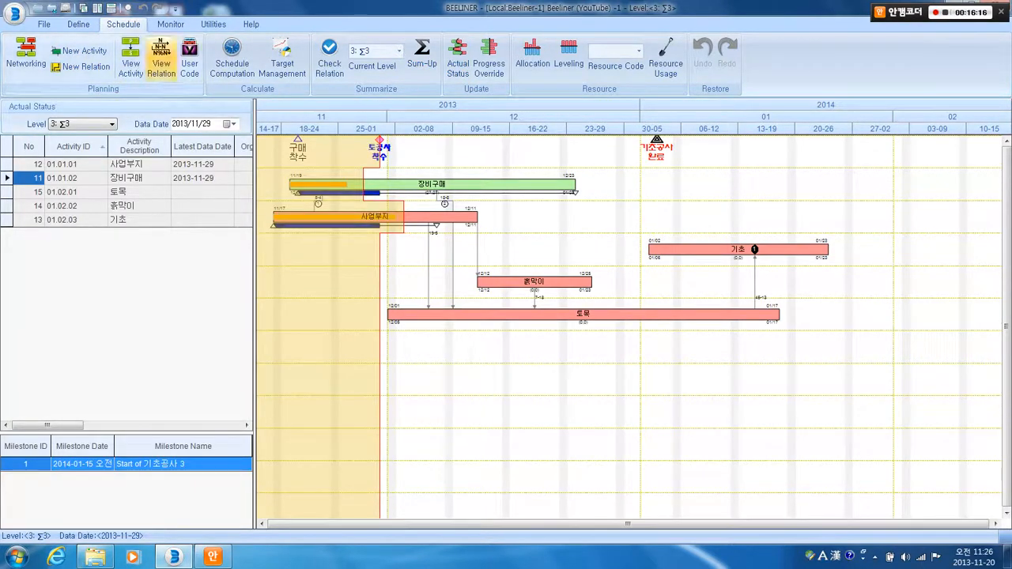
click(170, 24)
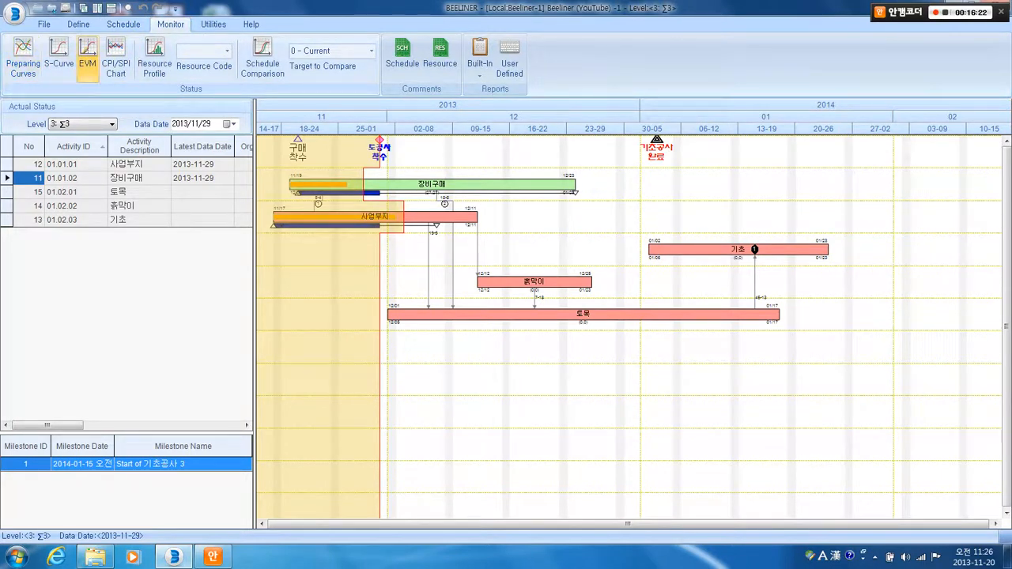
click(87, 64)
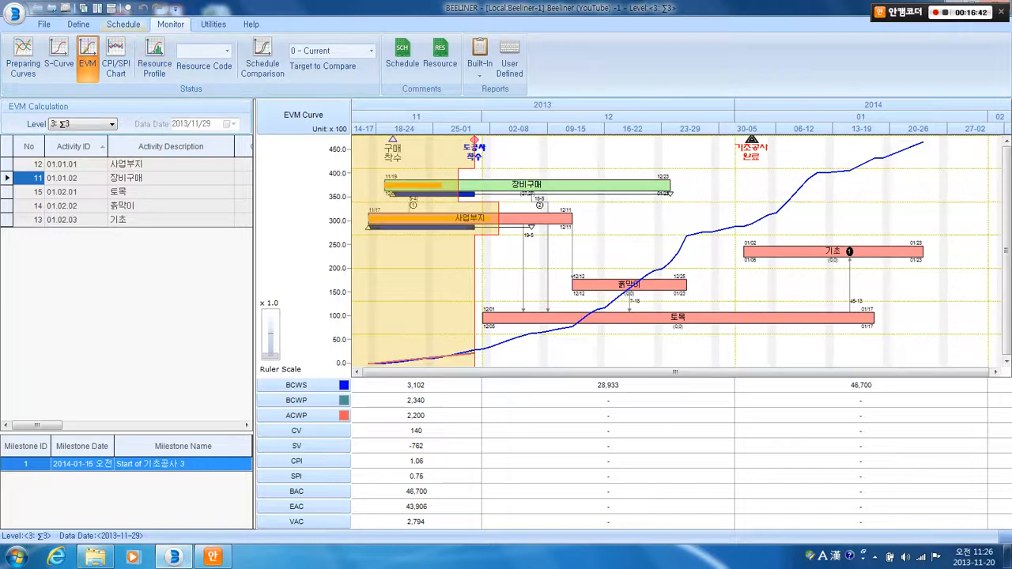
Step: Set the Network on Background curve option to Hide (Gray) and update the EVM chart
click(79, 24)
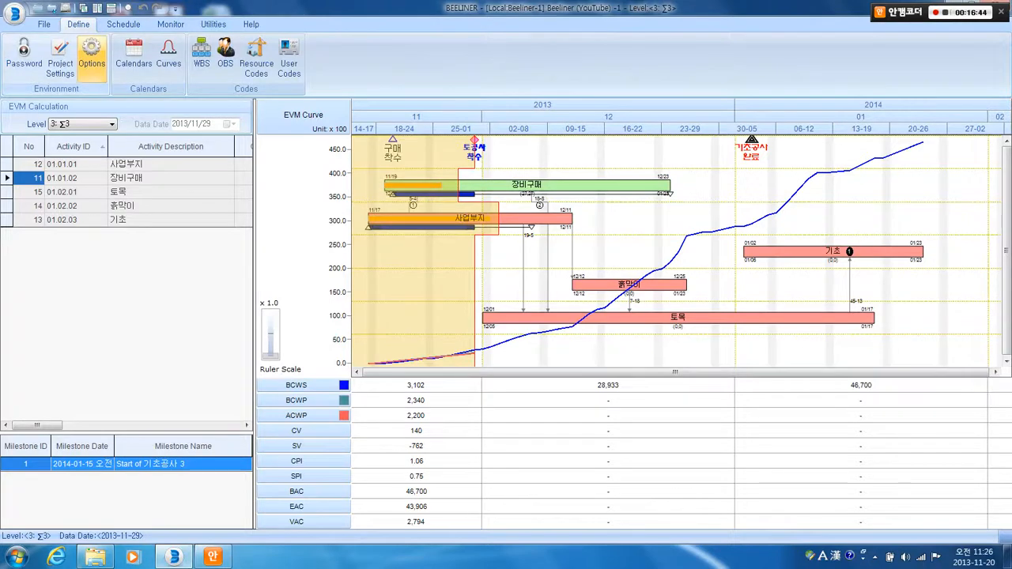
click(91, 54)
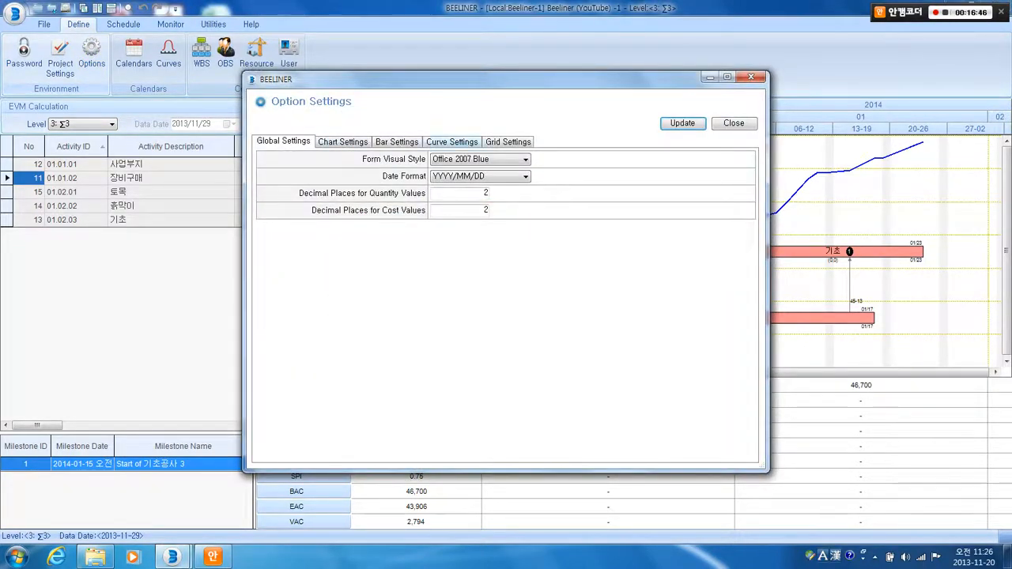
click(452, 142)
click(521, 160)
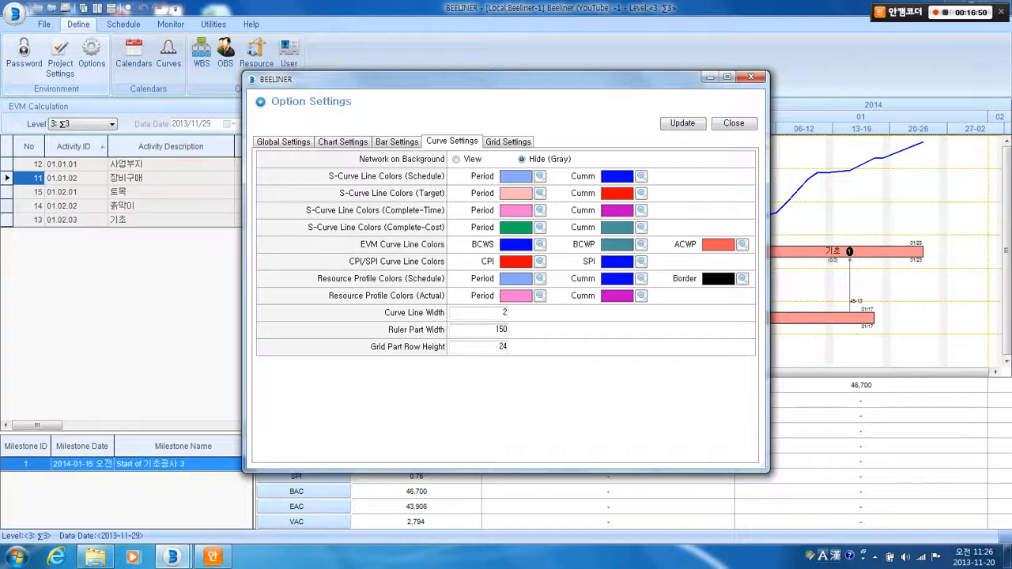
click(683, 123)
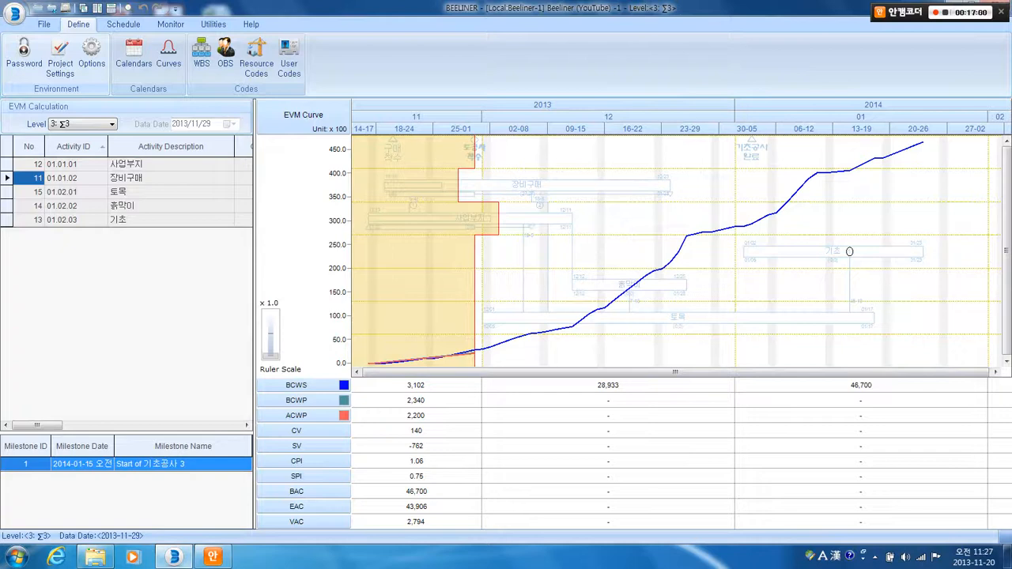
Step: Compare the BCWS, BCWP and ACWP lines by magnifying the ruler scale to x 8.0 and returning it to x 1.0
scroll(850, 251, up, 7)
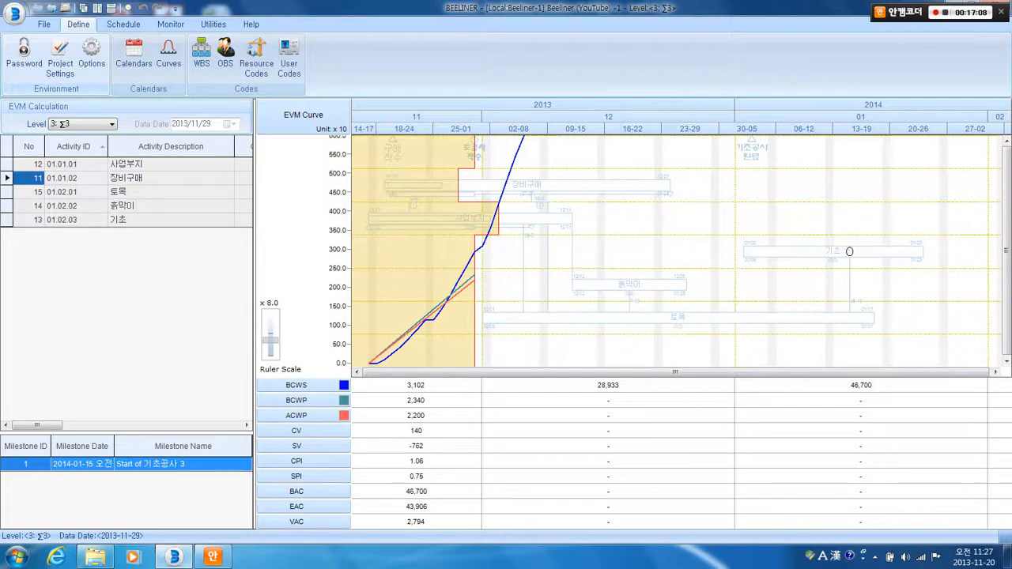
scroll(850, 251, down, 7)
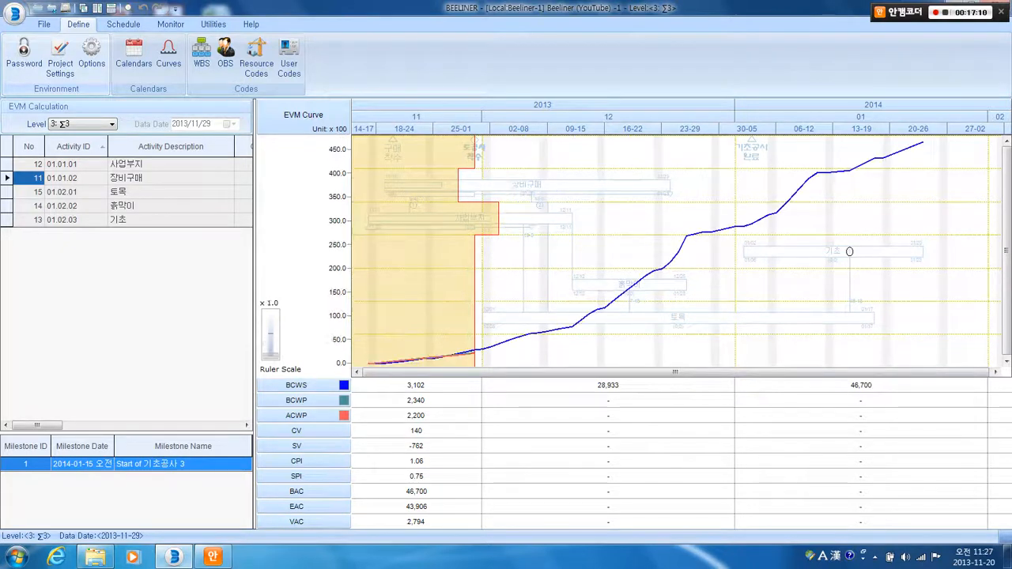
Step: Display the CPI/SPI chart for level 3
click(123, 24)
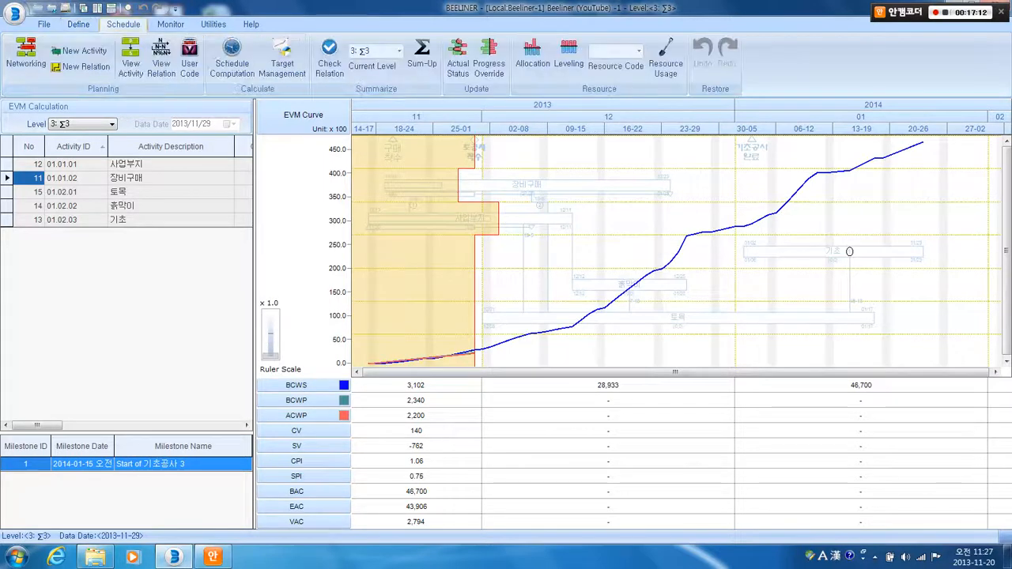
click(171, 24)
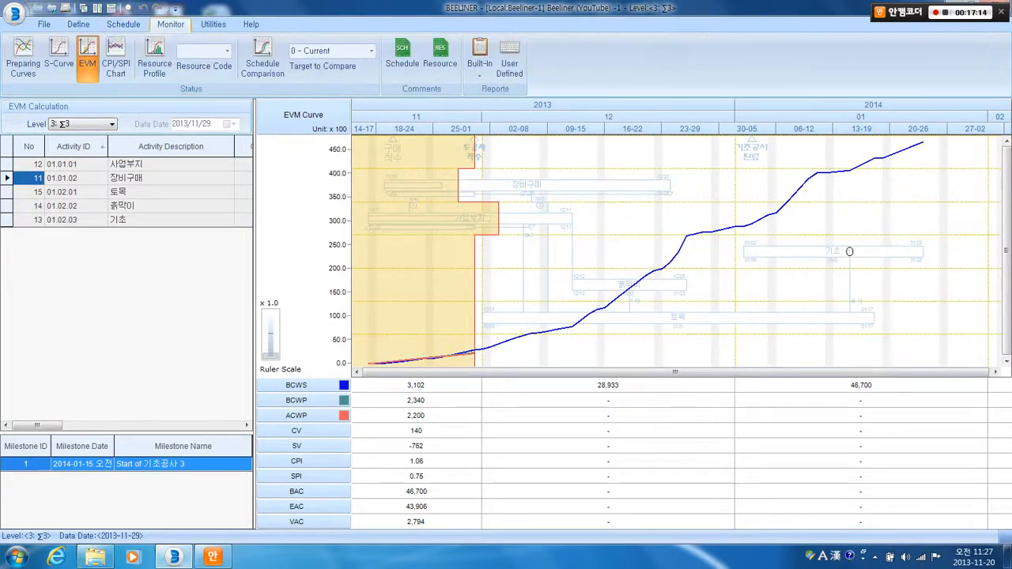
click(116, 63)
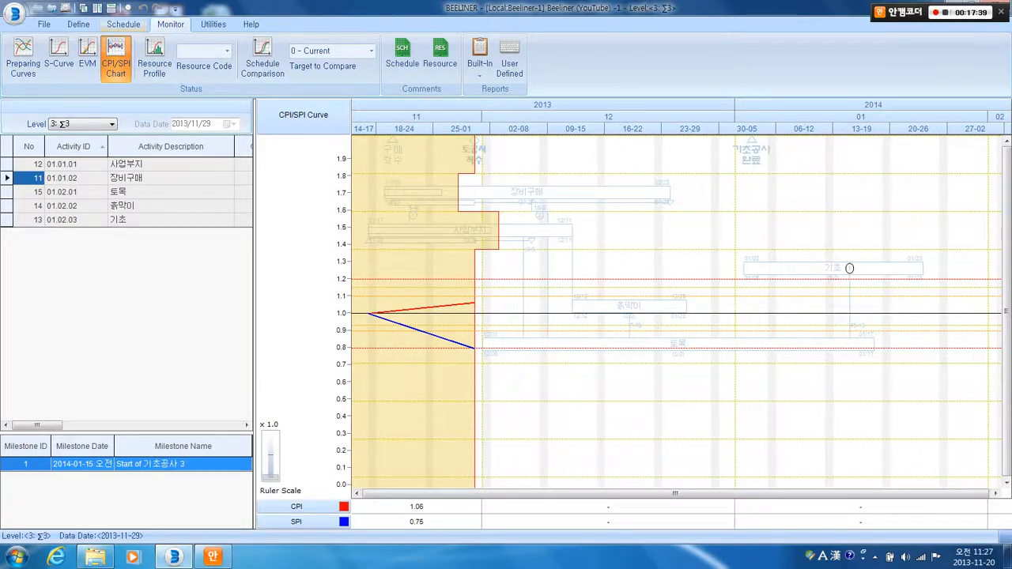
Step: Open the local individual project 세곡2지구 3단지 예정공정표-REV-130131-1 from the SH아파트 삼우CM group
click(44, 25)
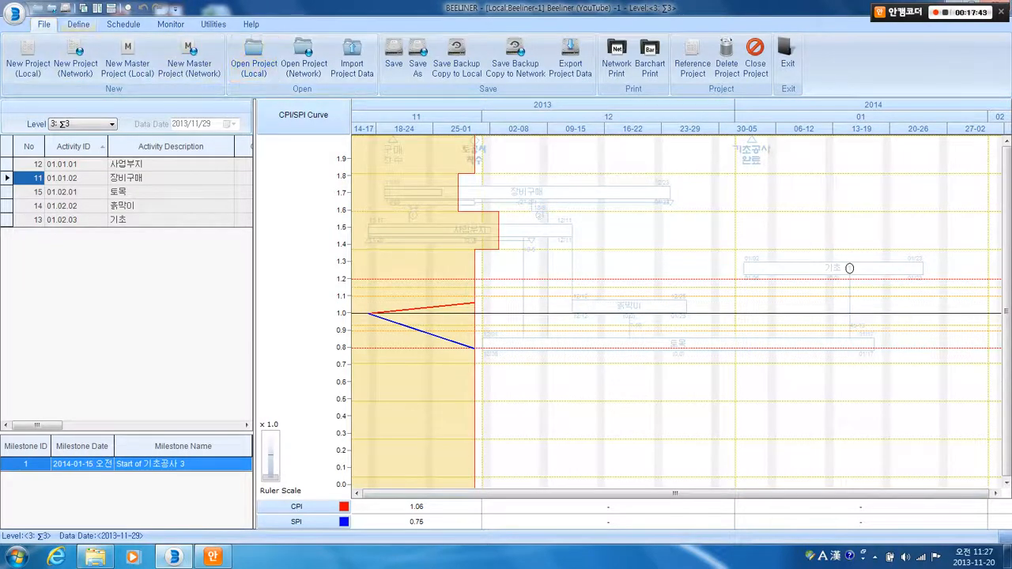
click(66, 7)
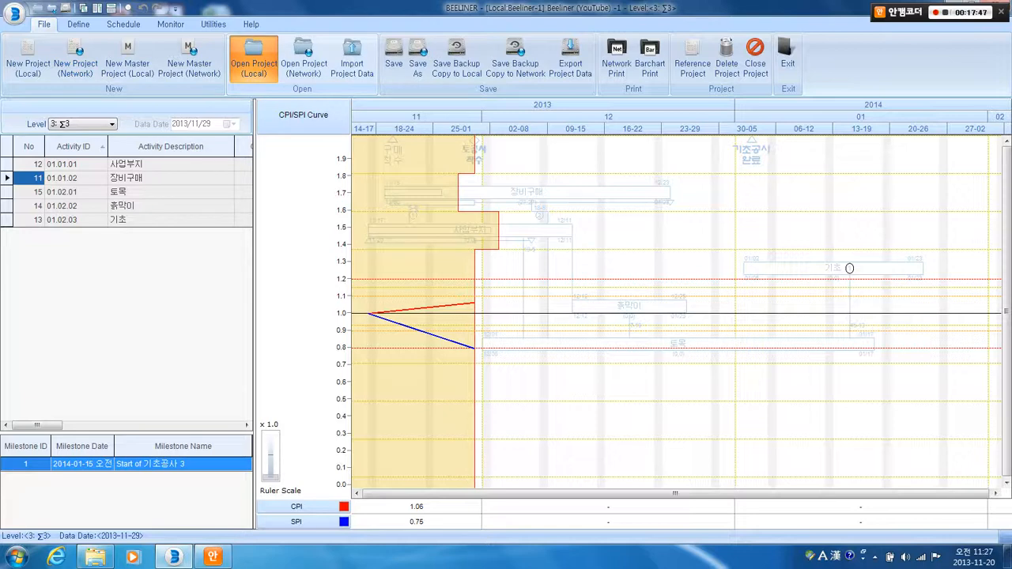
click(254, 57)
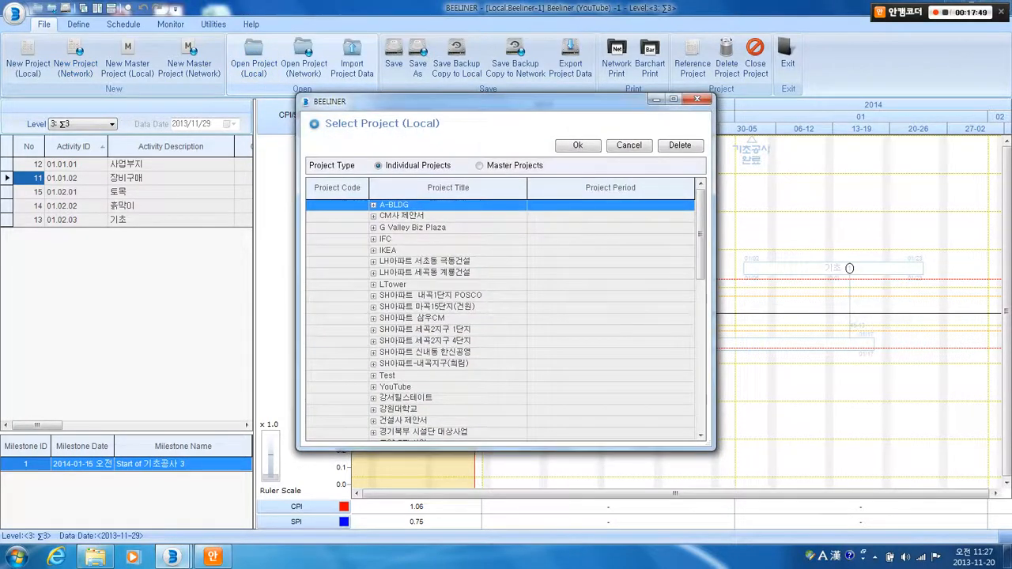
click(374, 387)
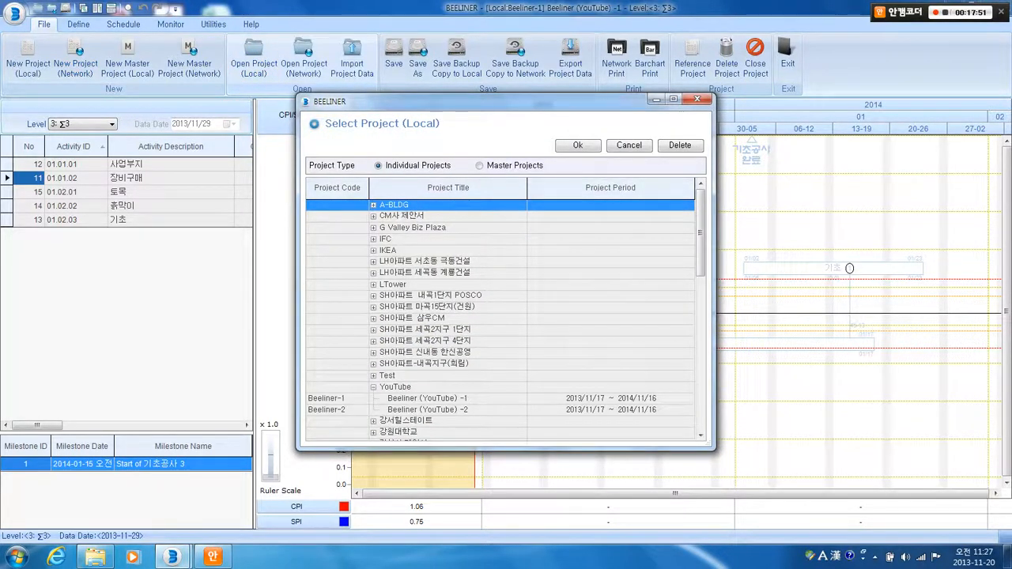
click(373, 387)
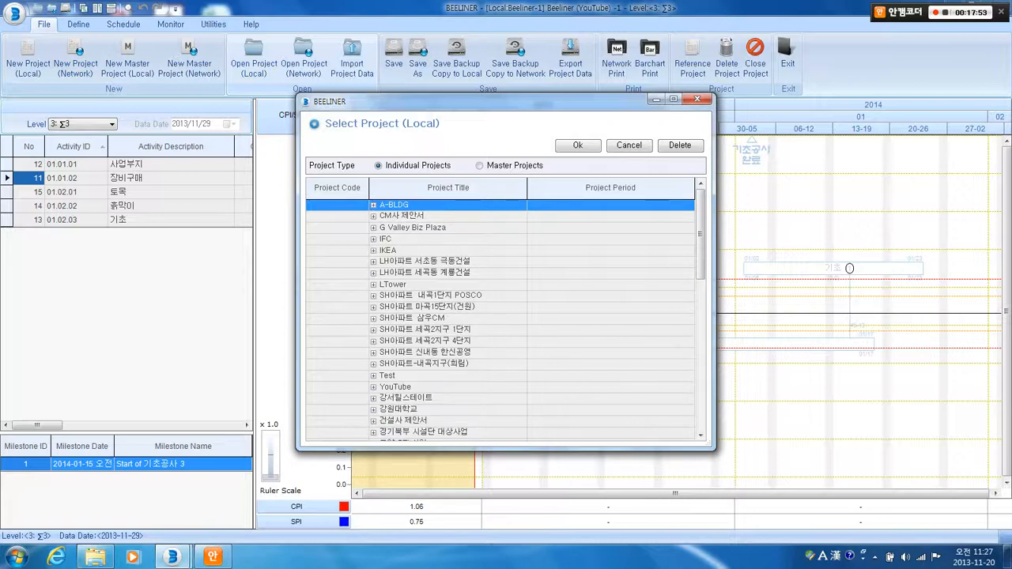
click(374, 319)
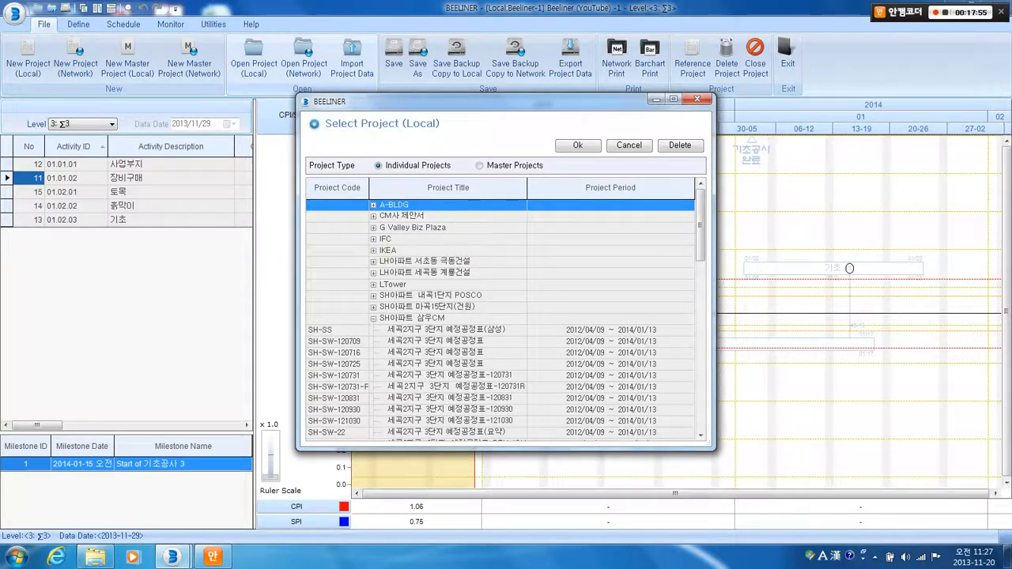
scroll(499, 316, down, 3)
drag(701, 253, 701, 254)
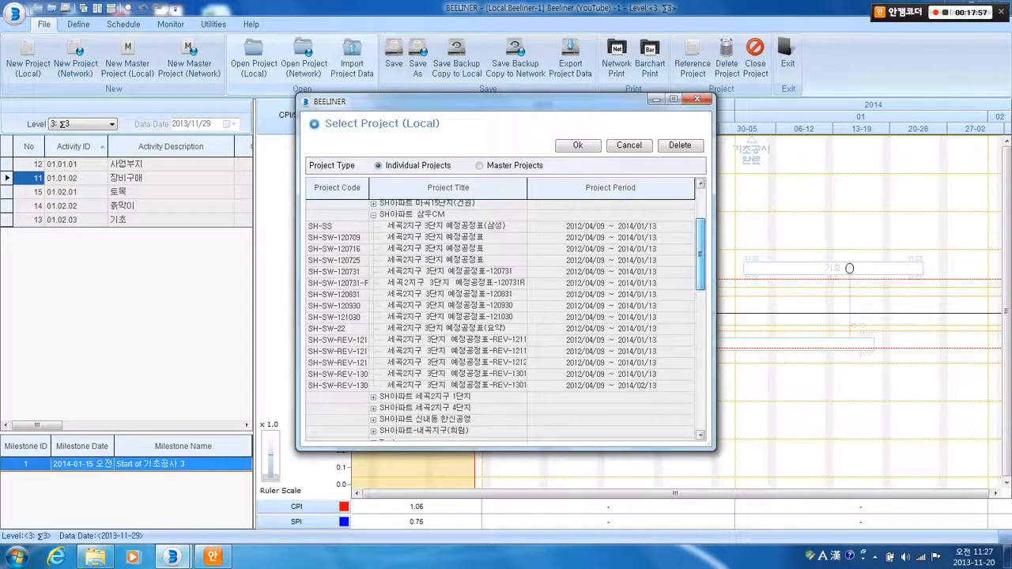
click(456, 386)
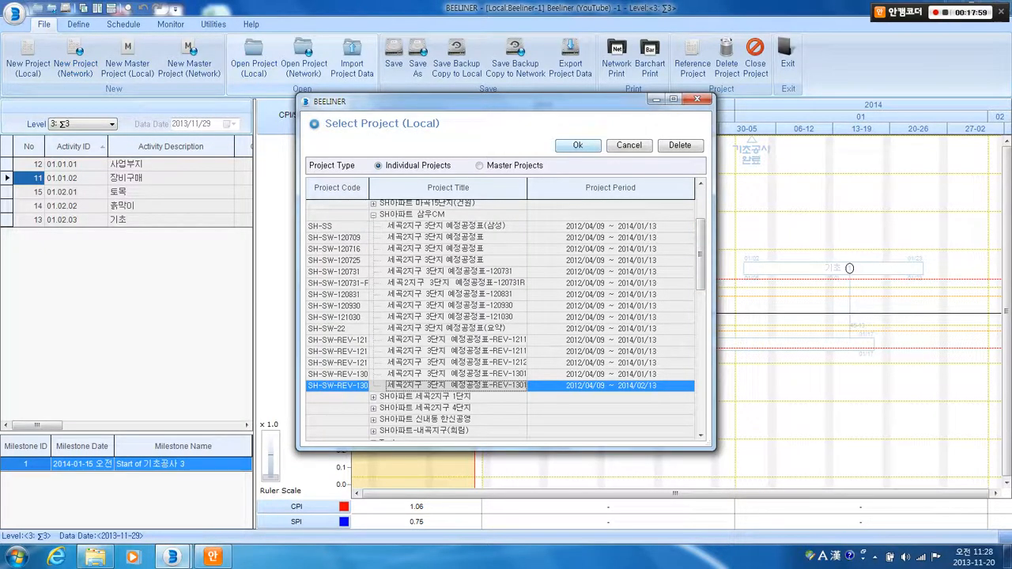
click(578, 146)
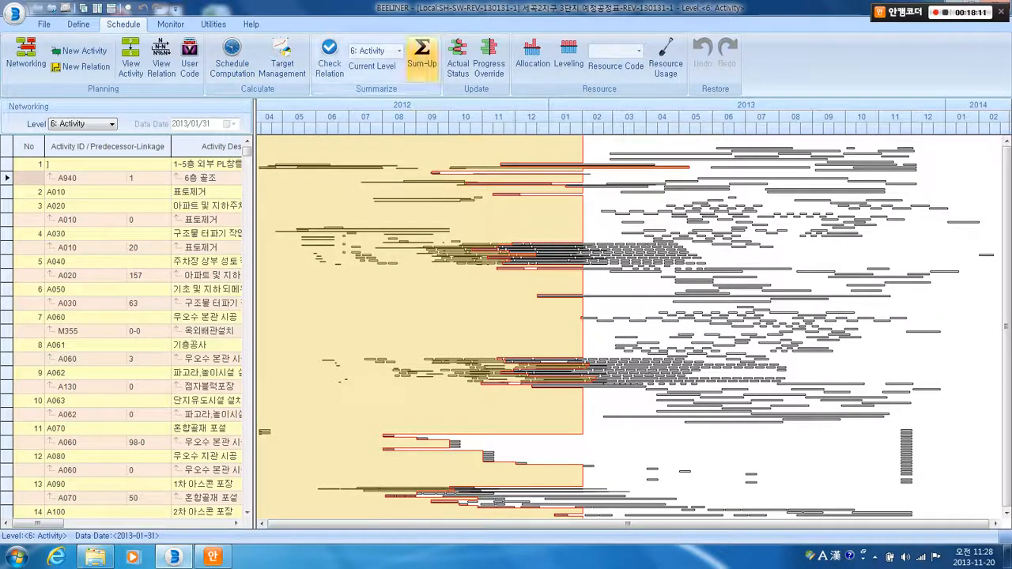
Step: Check the project's available summary levels and its WBS base level and cost input level in Project Settings
click(399, 50)
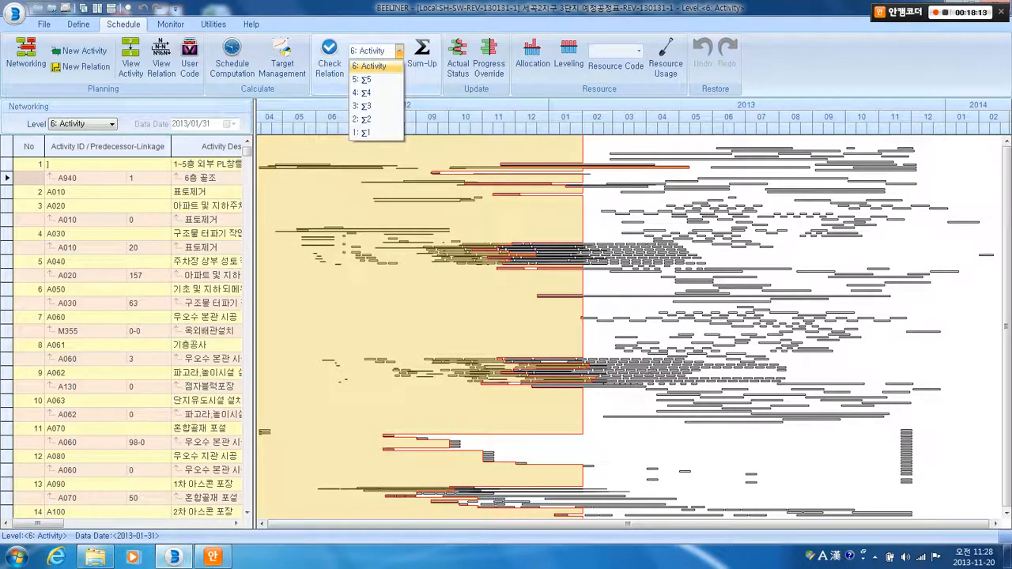
click(399, 51)
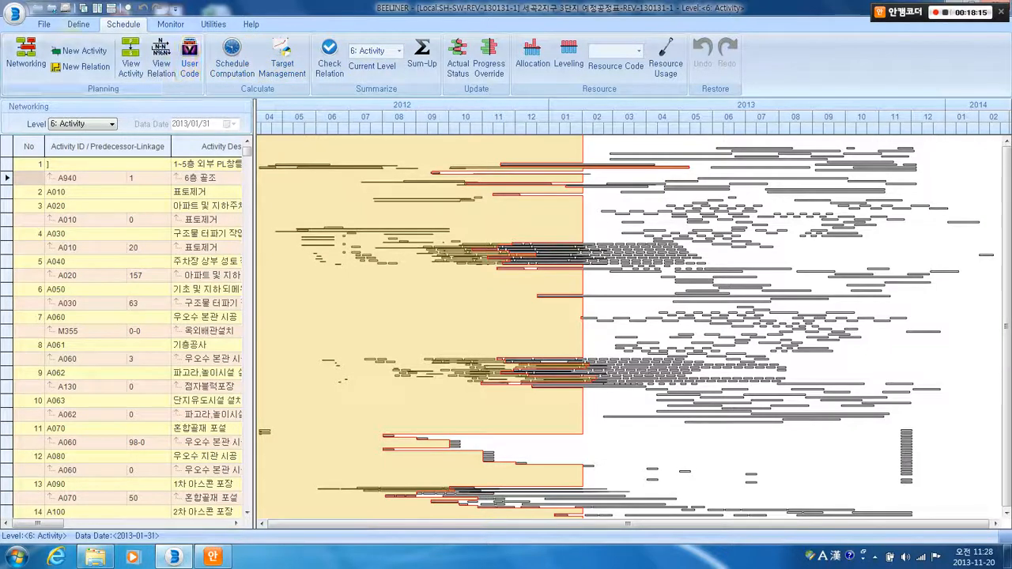
click(78, 24)
click(60, 60)
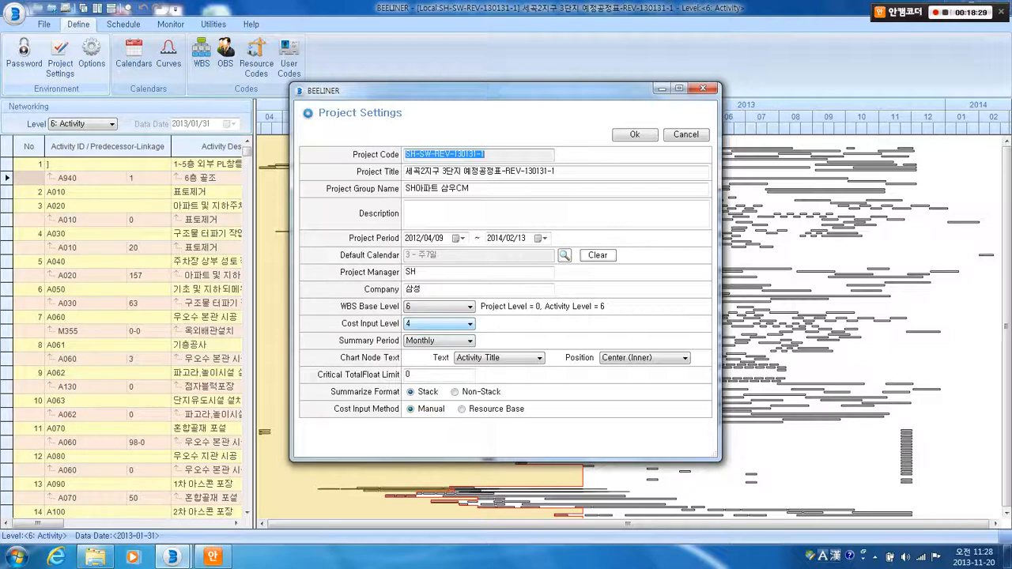
click(685, 135)
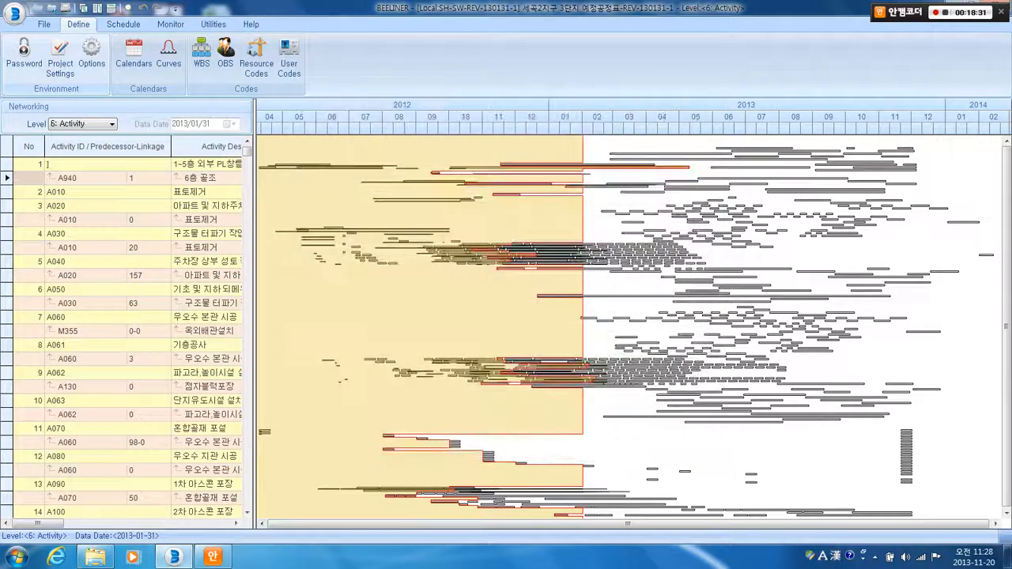
Step: Change the current level from Activity to 4: Σ4 and examine the summarized network bars
scroll(630, 327, up, 5)
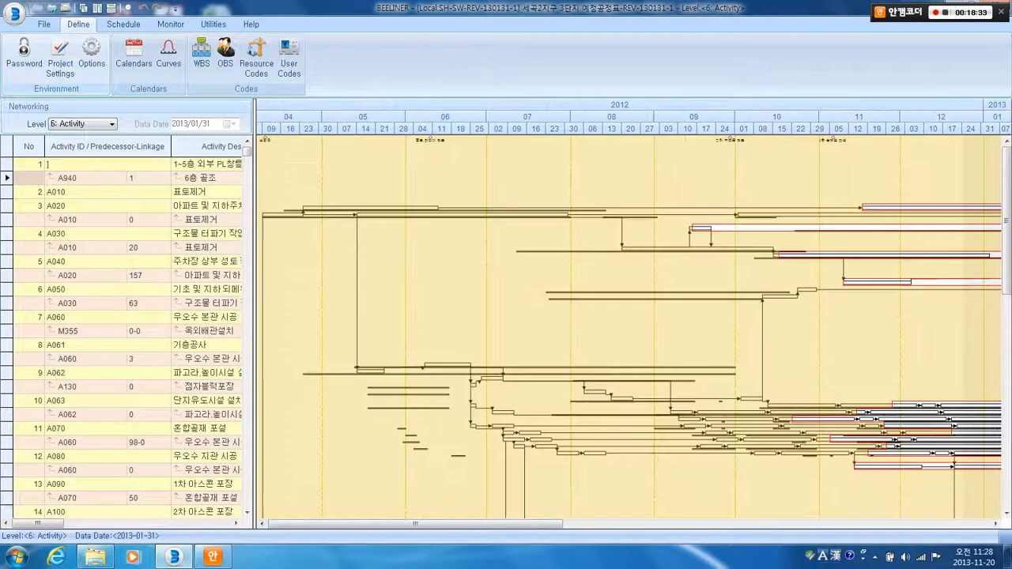
scroll(629, 327, down, 2)
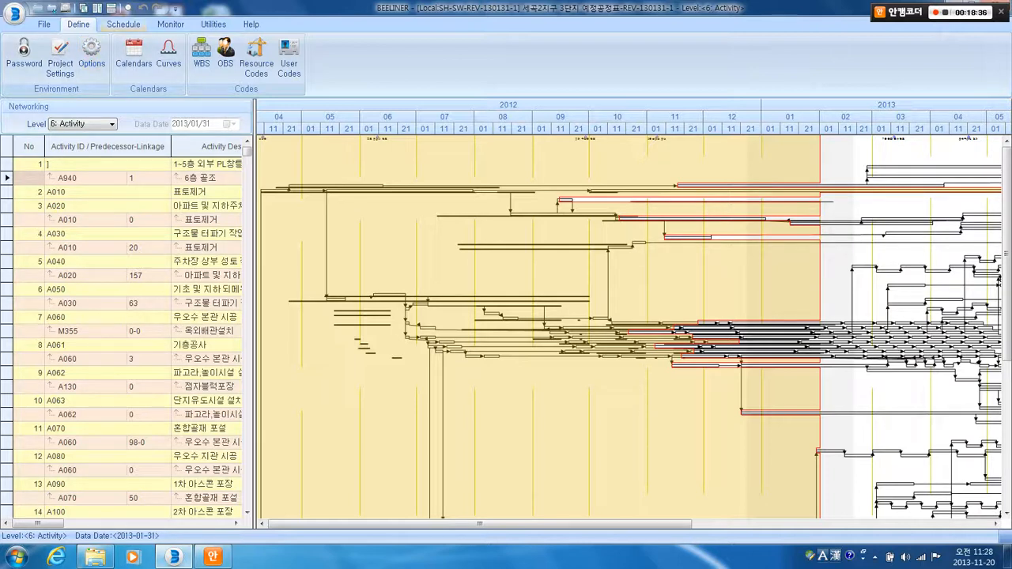
click(124, 24)
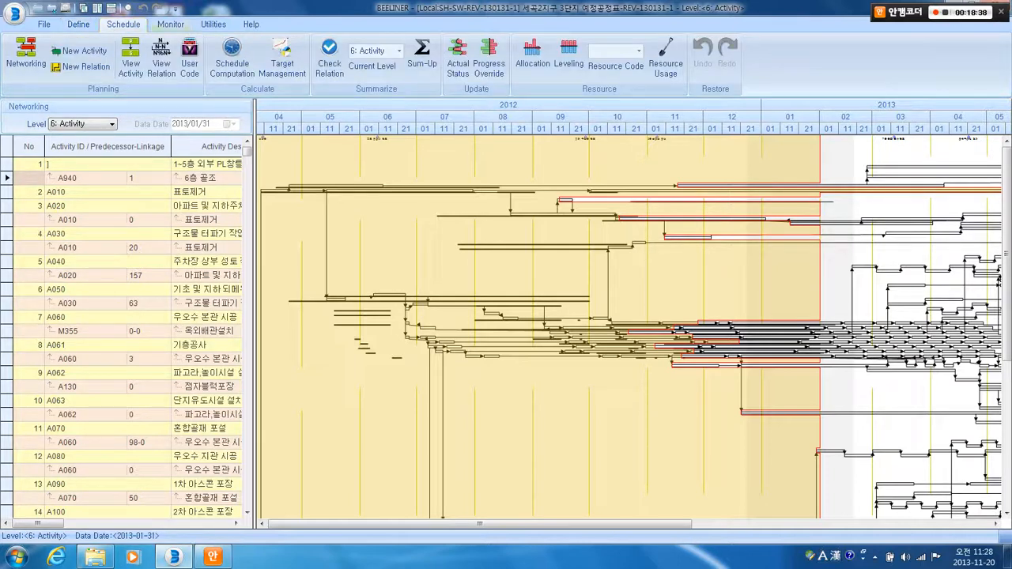
click(398, 50)
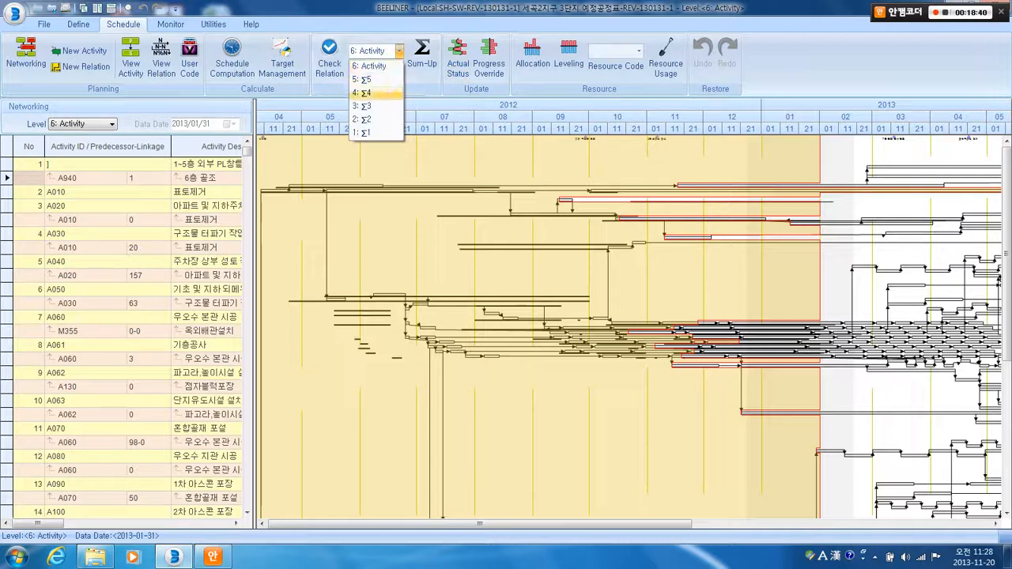
click(365, 93)
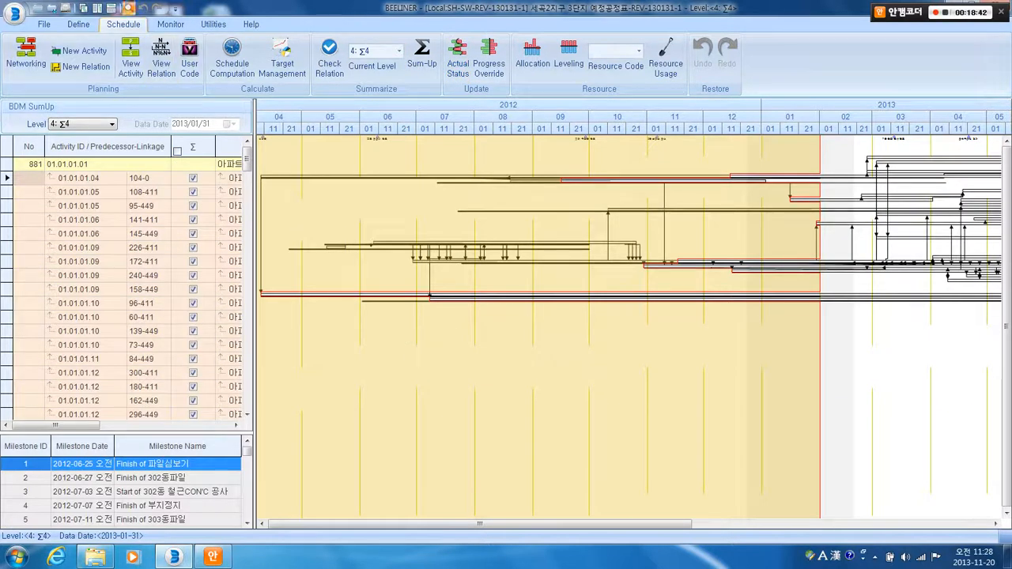
scroll(628, 326, up, 3)
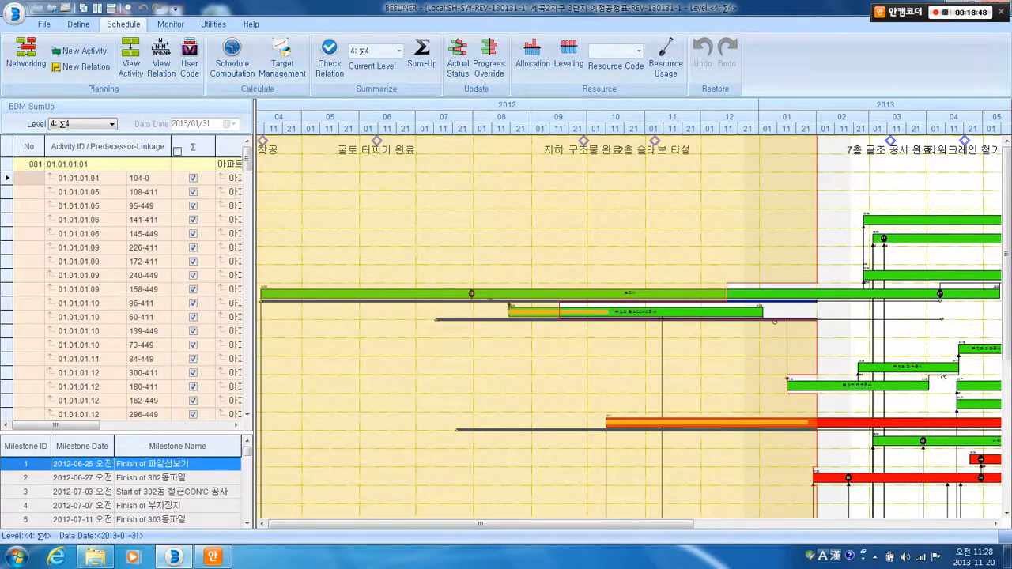
drag(712, 372, 712, 188)
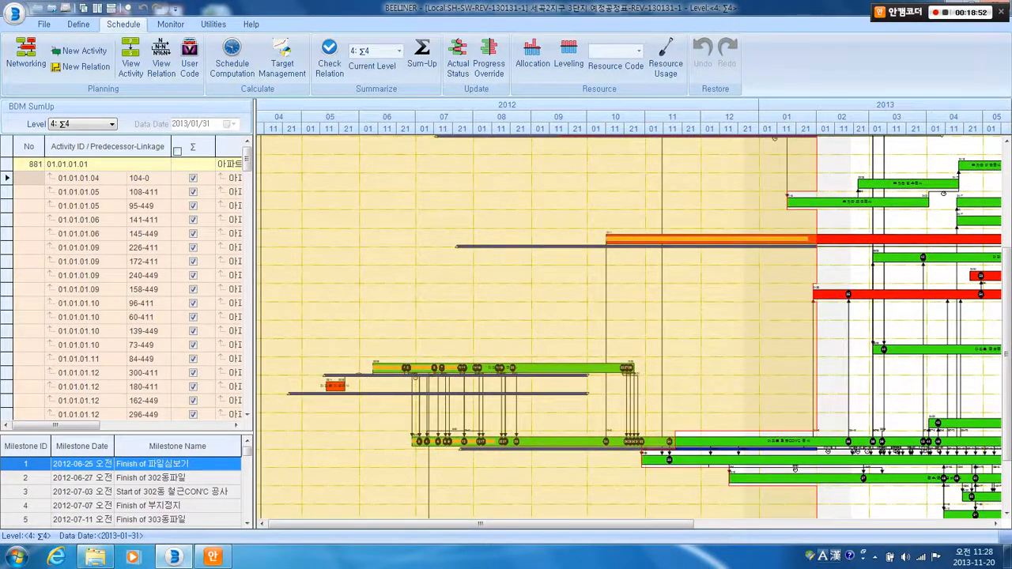
Step: Show the level 4 Actual Status table stacked below the chart and review its progress percentages and actual costs
click(457, 61)
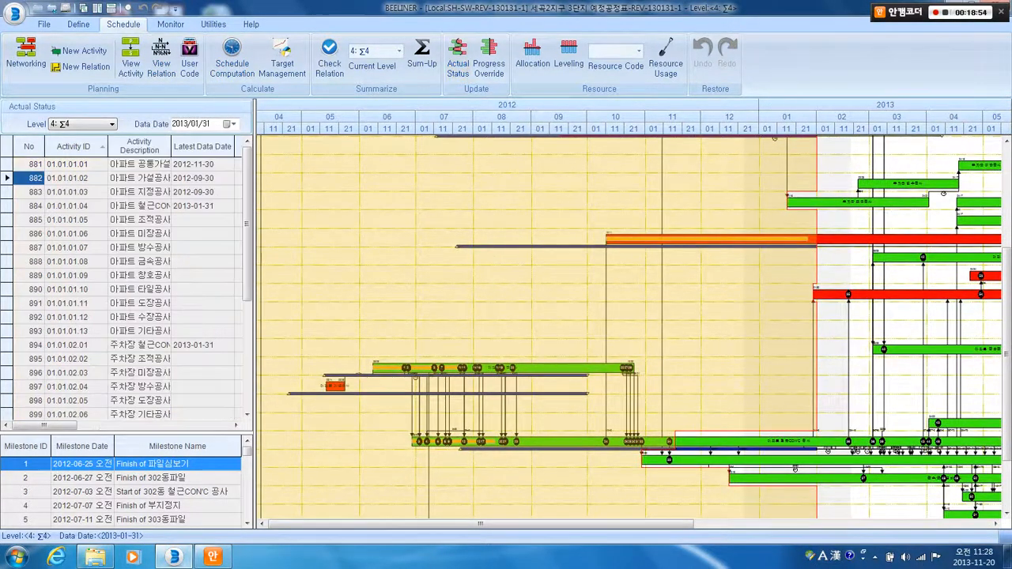
click(110, 8)
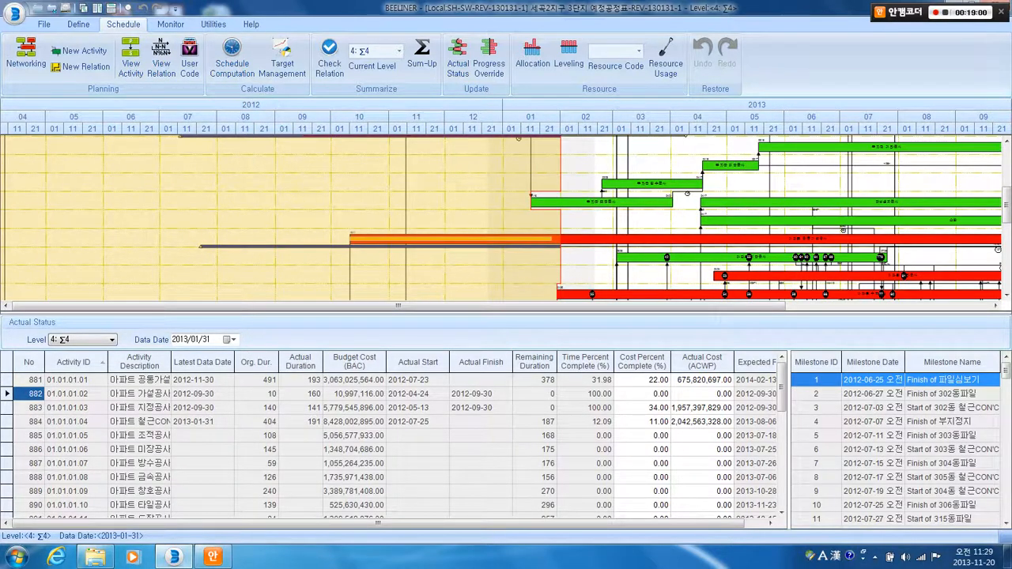
mouse_move(781, 386)
mouse_down()
mouse_move(781, 435)
mouse_move(781, 390)
mouse_up()
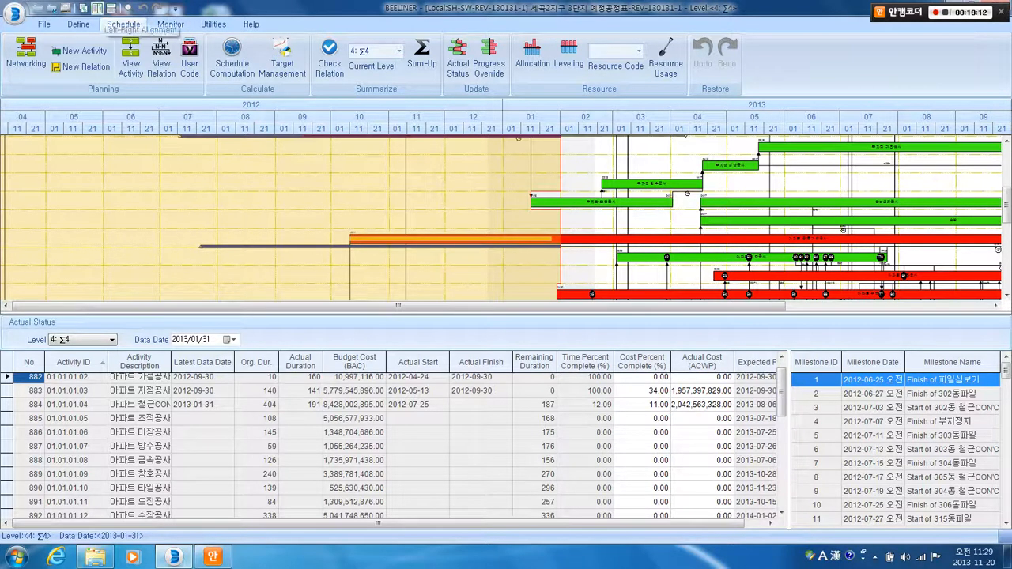
Step: Arrange the table and chart side by side and display the S-curve for level 4
click(96, 8)
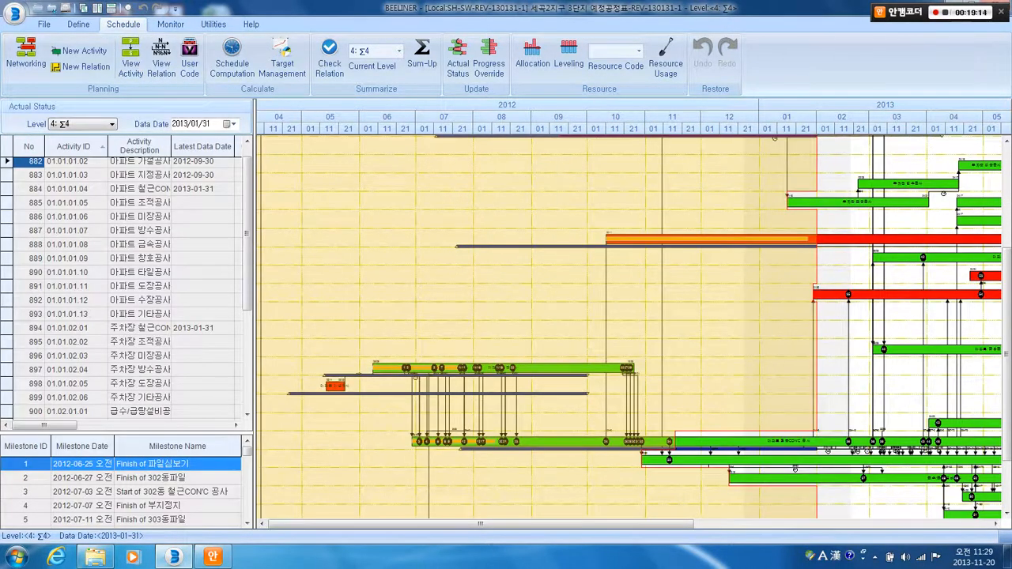
click(170, 24)
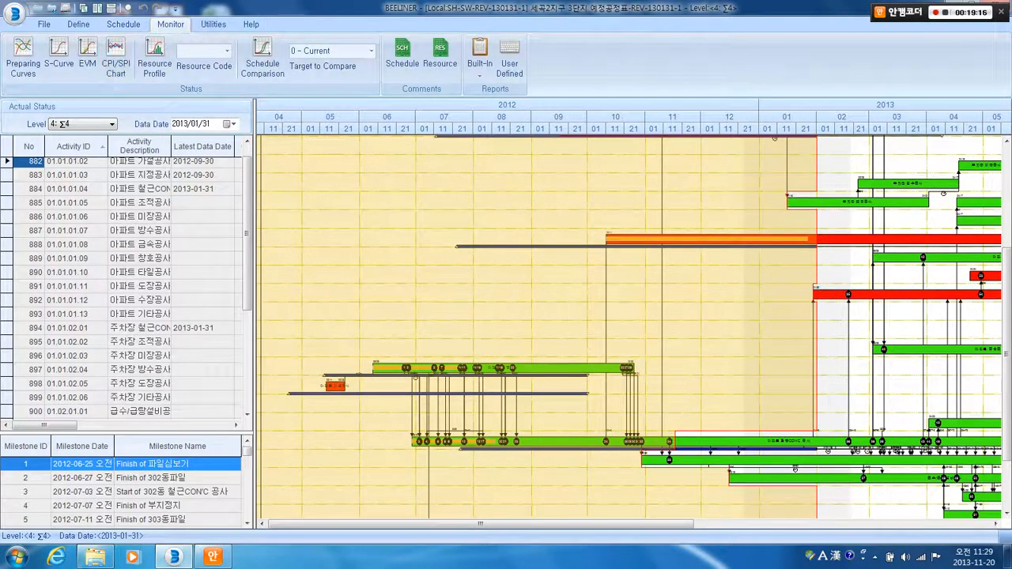
click(58, 55)
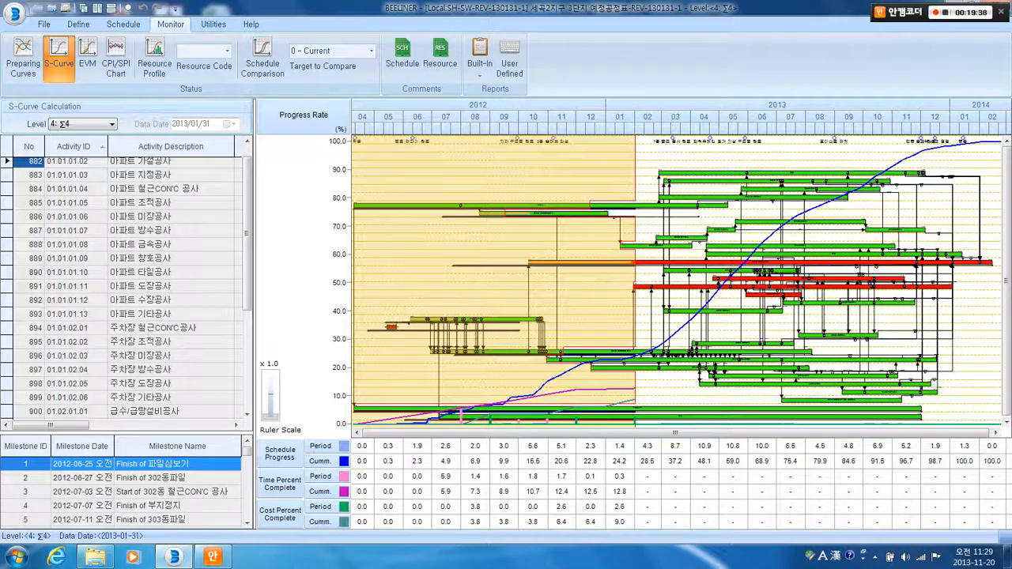
Step: Display the EVM curve for level 4 and widen the timescale to make the monthly values readable
click(87, 63)
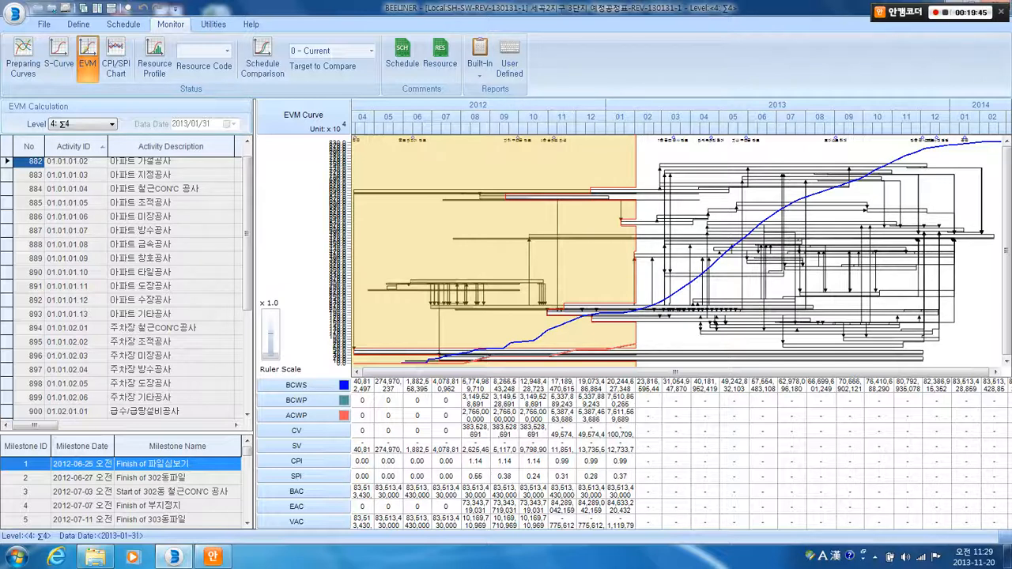
drag(516, 126, 745, 126)
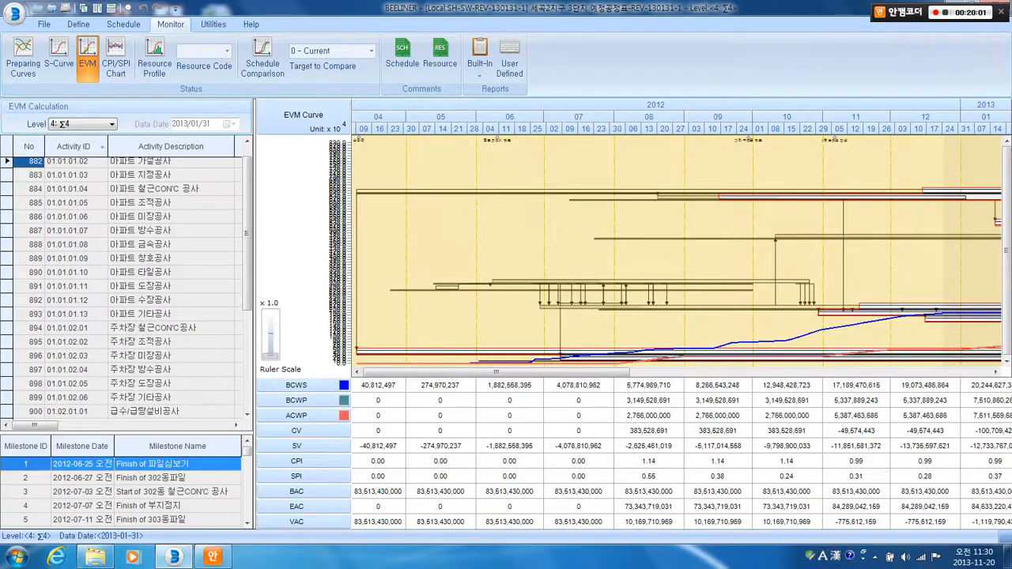
mouse_move(270, 355)
mouse_down()
mouse_move(271, 314)
mouse_move(271, 356)
mouse_up()
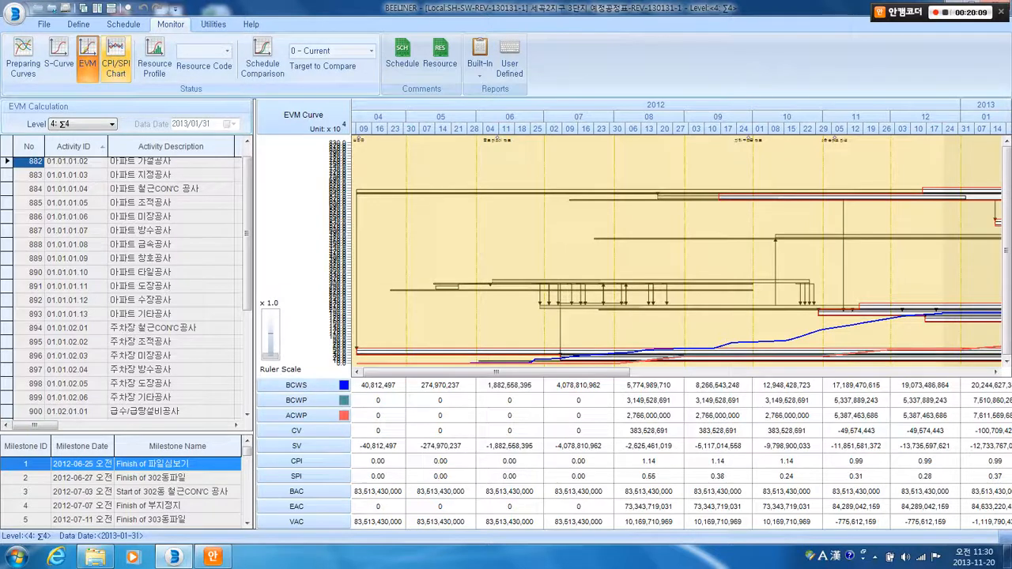
Step: Display the CPI/SPI chart for level 4 and update it with the Hide (Gray) network background option
click(116, 63)
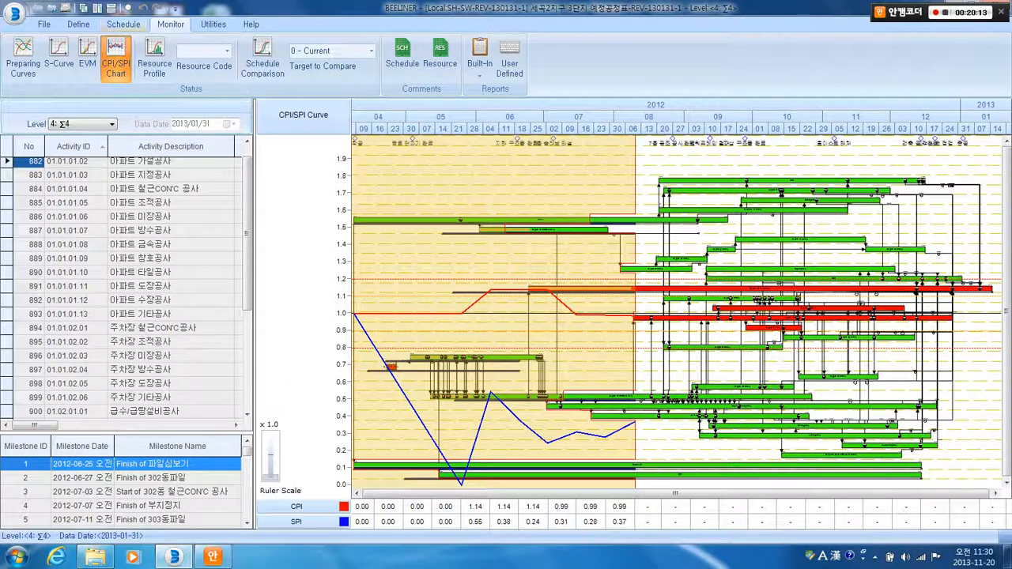
click(79, 24)
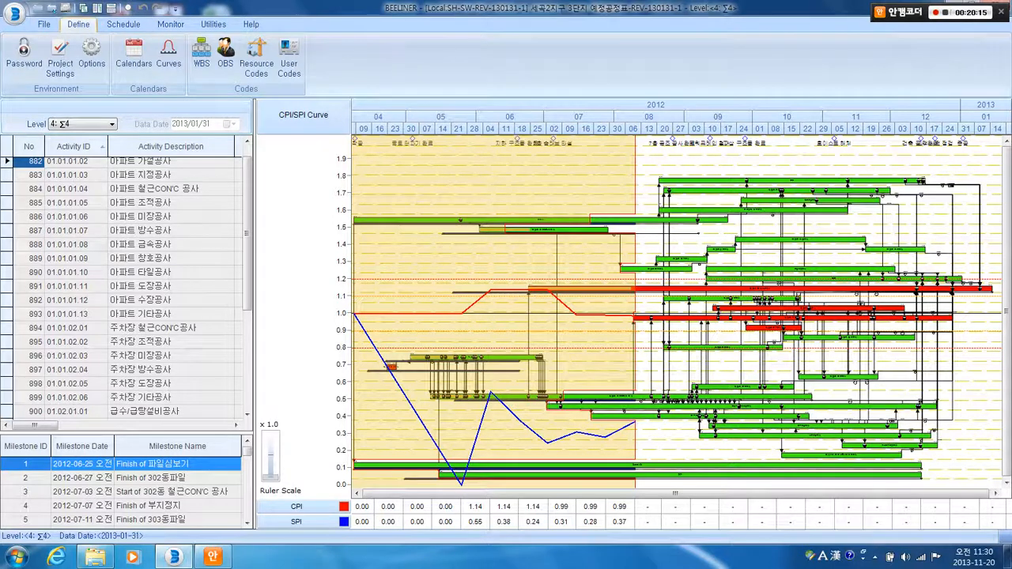
click(92, 54)
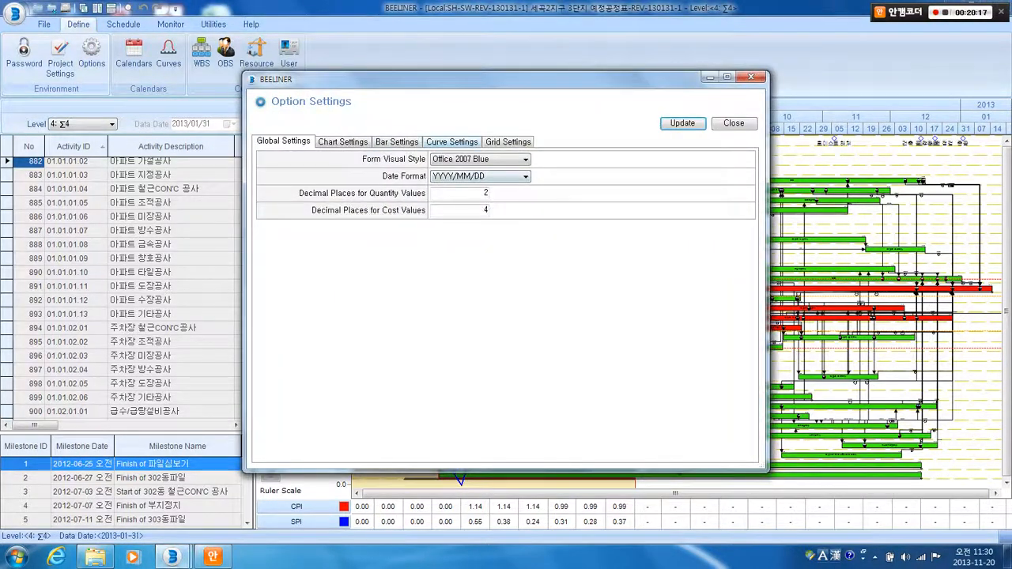
click(451, 142)
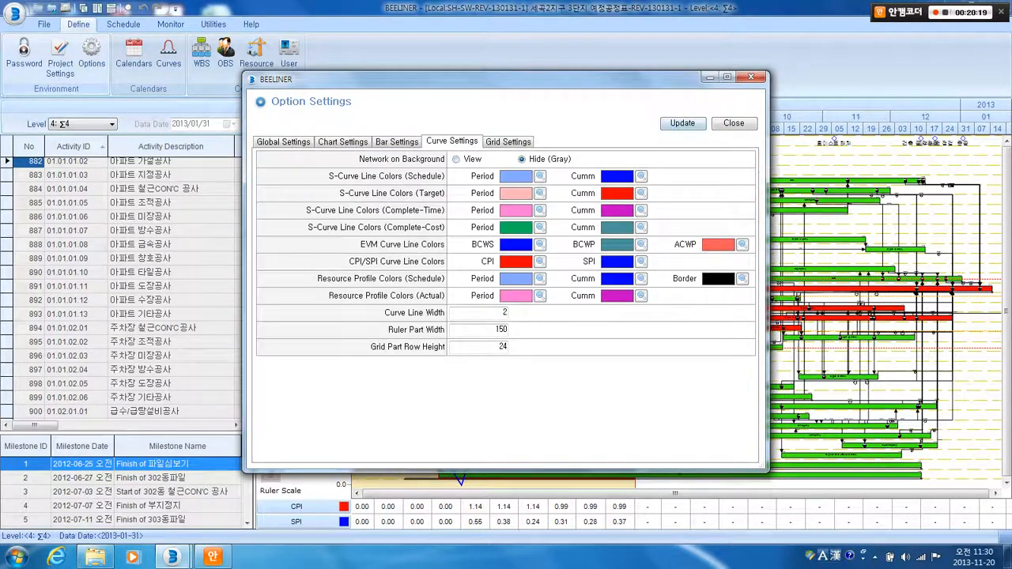
click(682, 123)
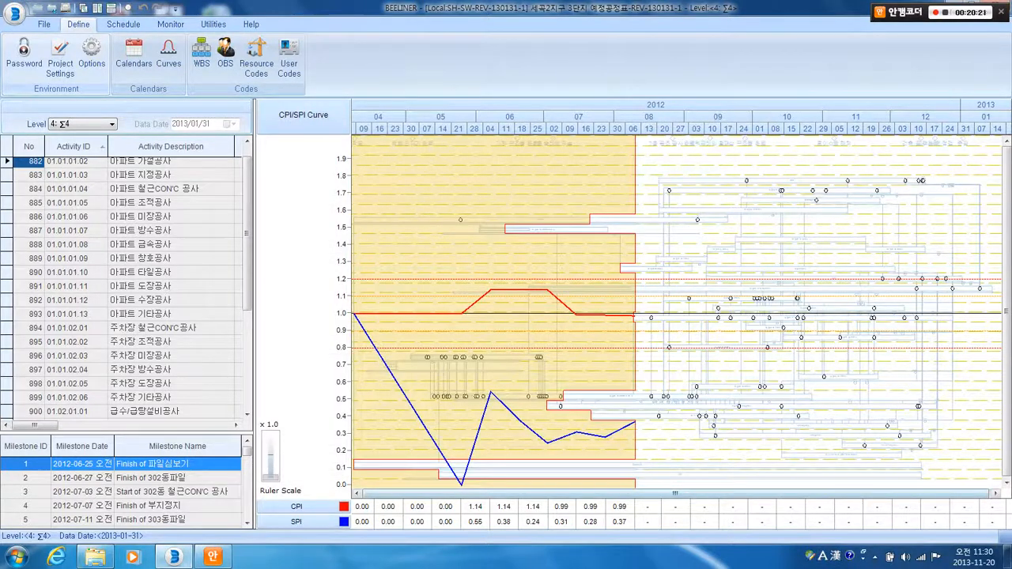